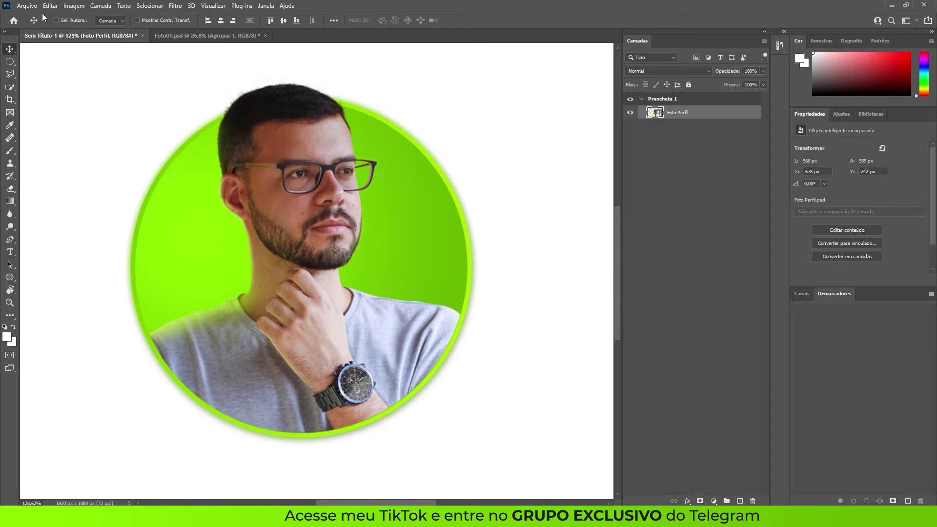
# - Create a new blank document from the Web presets, 1000 pixels wide and 1000 pixels high
pyautogui.click(26, 5)
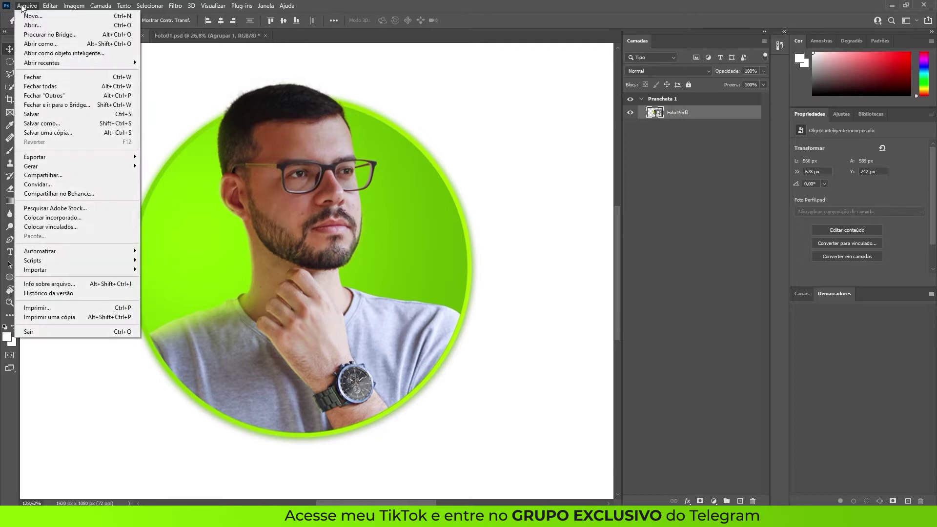
pyautogui.click(53, 19)
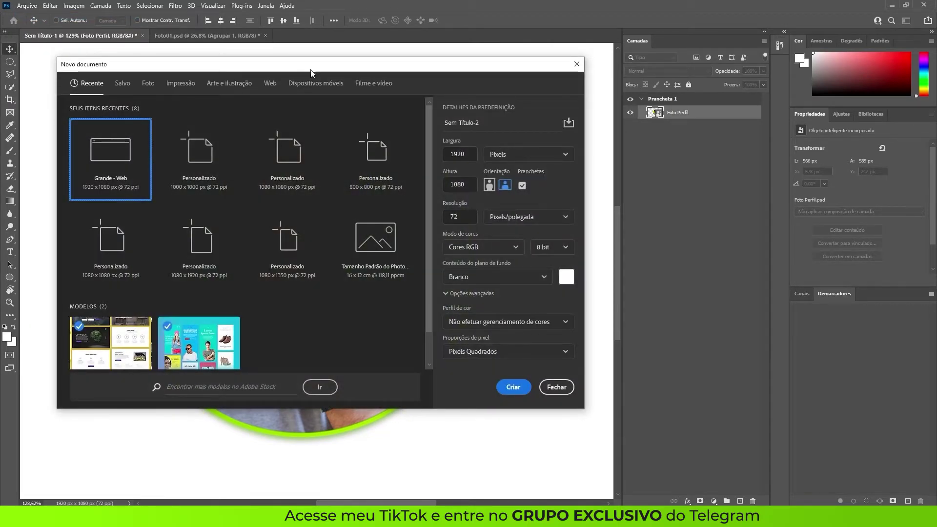
pyautogui.click(269, 86)
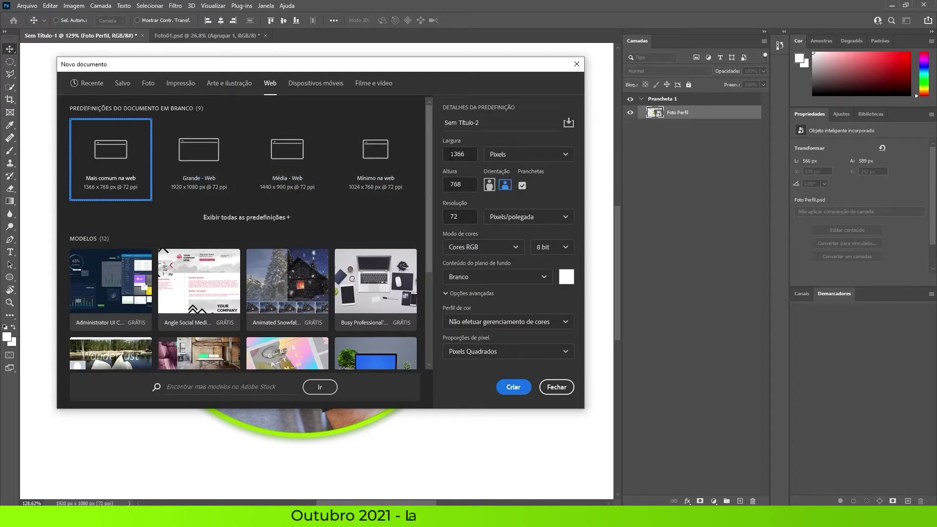
pyautogui.click(450, 154)
pyautogui.write('1000')
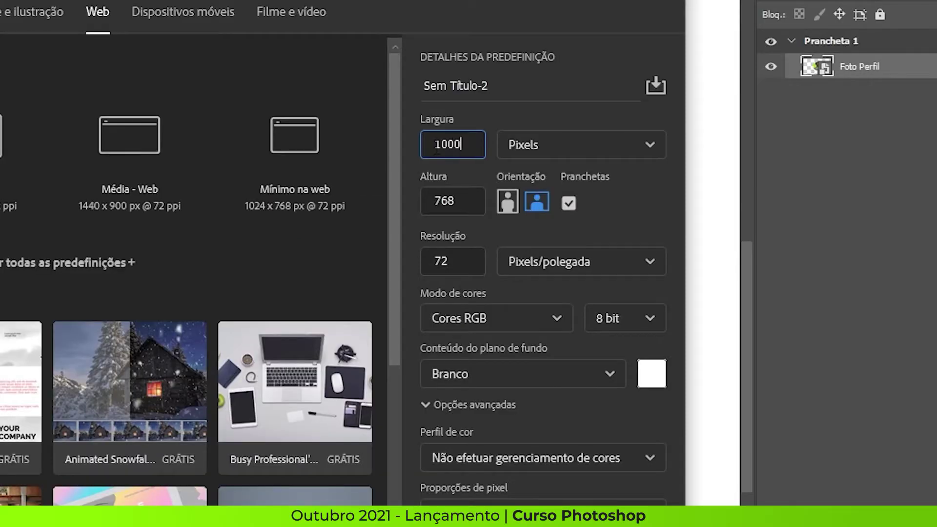
pyautogui.press('Tab')
pyautogui.press('Tab')
pyautogui.write('10')
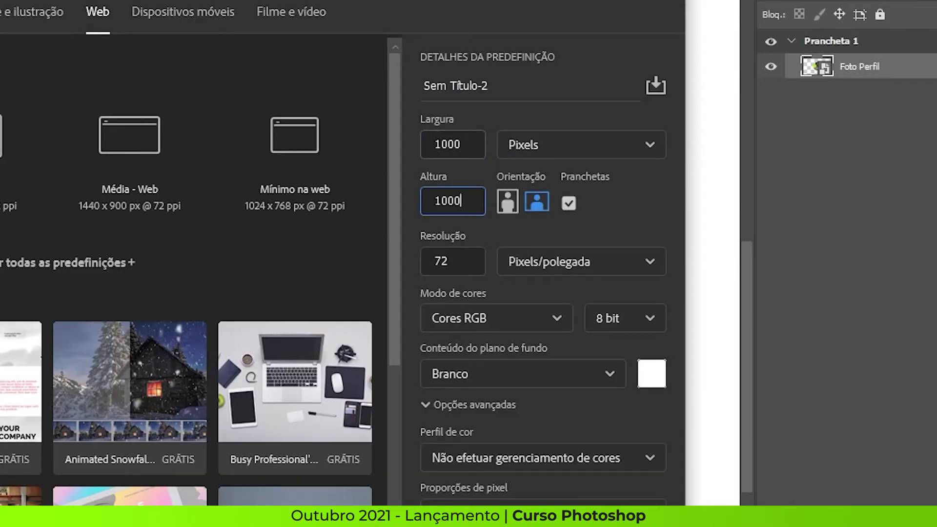
pyautogui.click(457, 146)
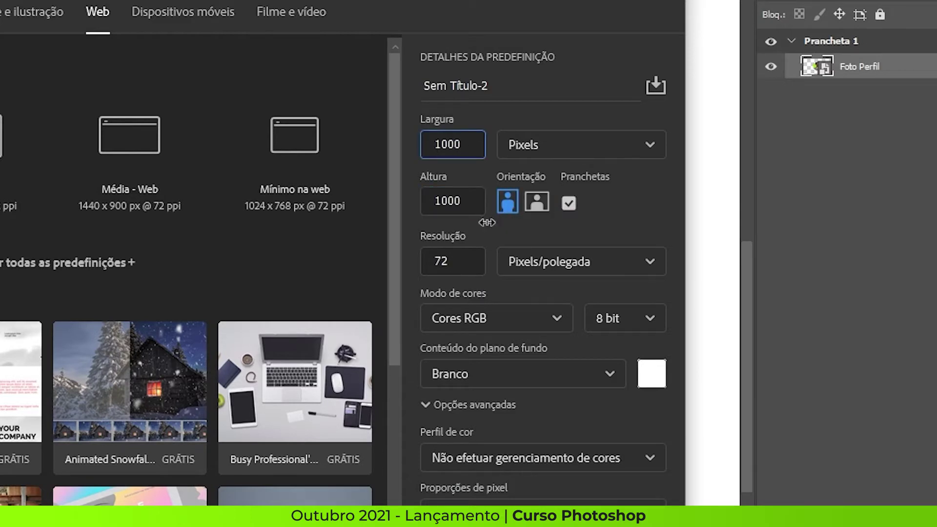
pyautogui.doubleClick(478, 201)
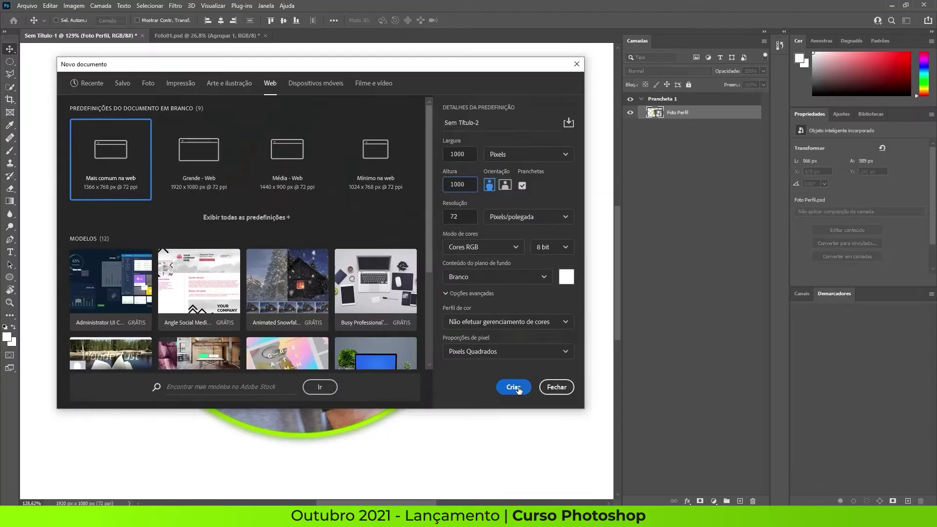
pyautogui.click(508, 387)
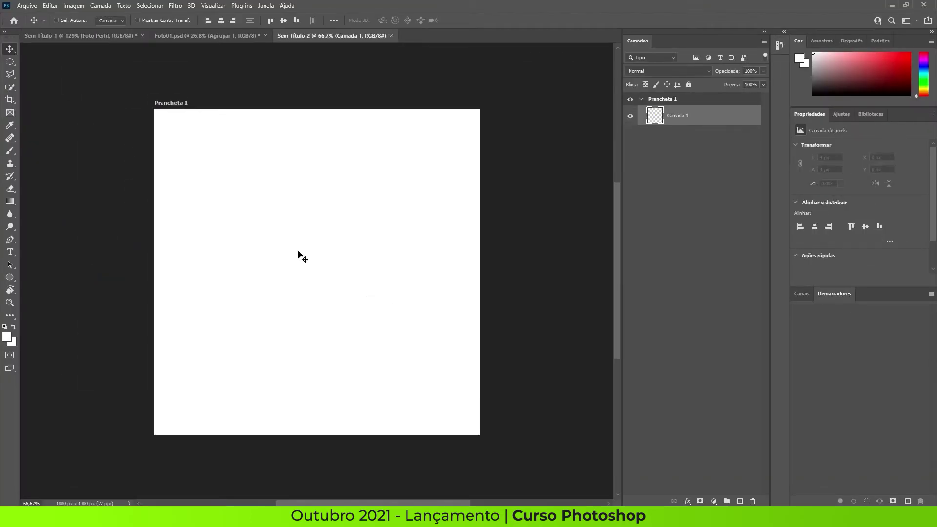
# - Place Foto01.psd from the Fotos folder onto the new artboard at its default fitted size
pyautogui.scroll(1, 298, 252)
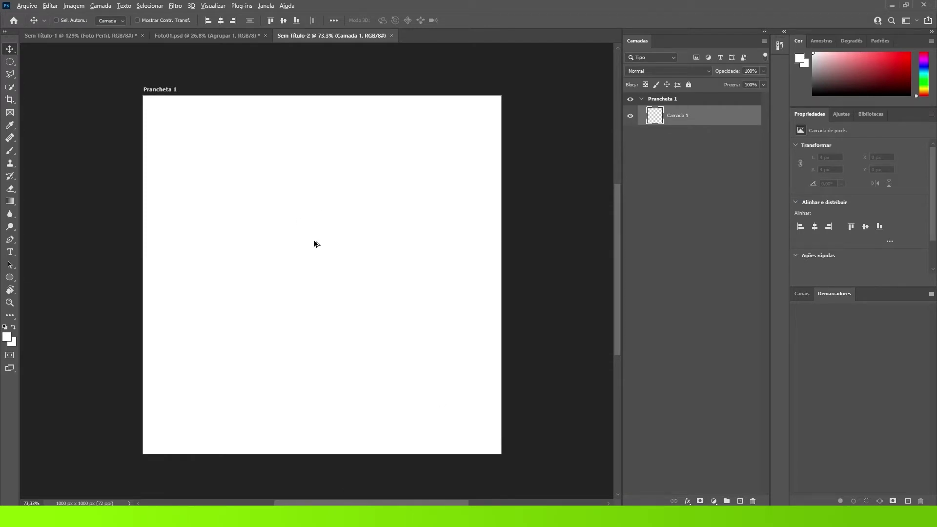
pyautogui.scroll(2, 322, 254)
pyautogui.scroll(-1, 355, 341)
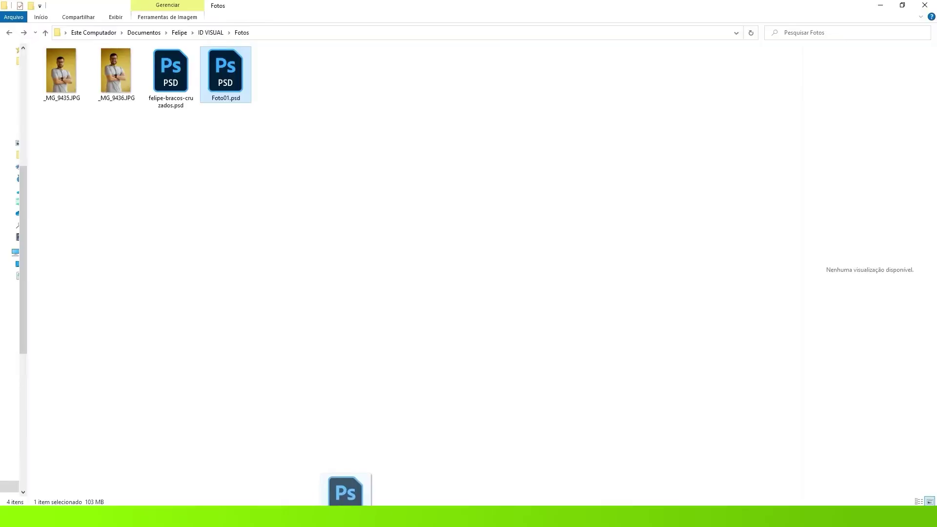
pyautogui.moveTo(345, 513); pyautogui.dragTo(332, 276)
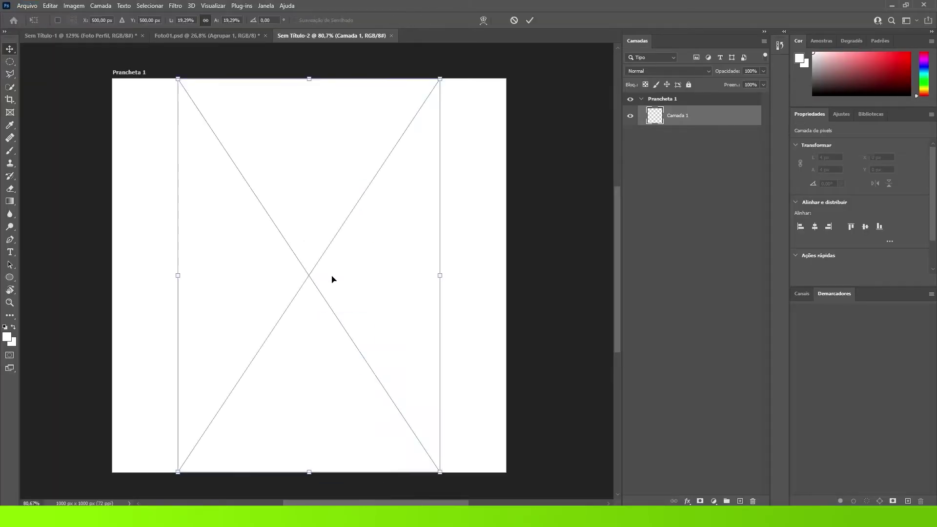
pyautogui.press('Return')
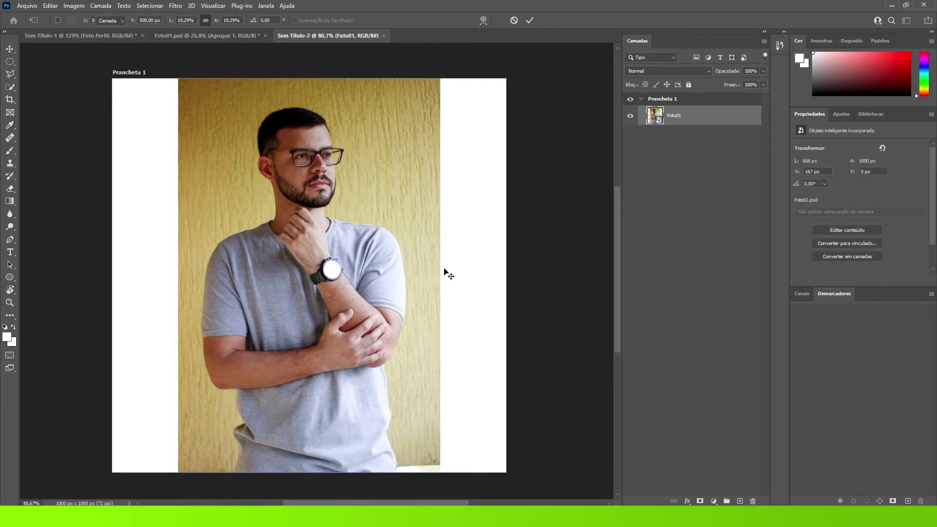
# - Examine the man's hair, face and body outline against the yellow wall in the placed photo
pyautogui.scroll(5, 296, 166)
pyautogui.scroll(-2, 380, 161)
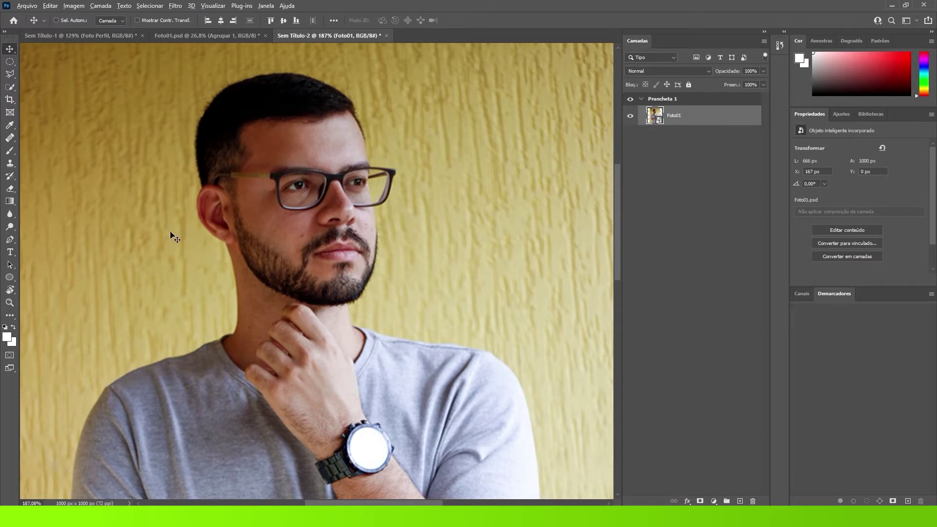
pyautogui.moveTo(198, 233); pyautogui.dragTo(193, 233)
pyautogui.moveTo(286, 204); pyautogui.dragTo(291, 198)
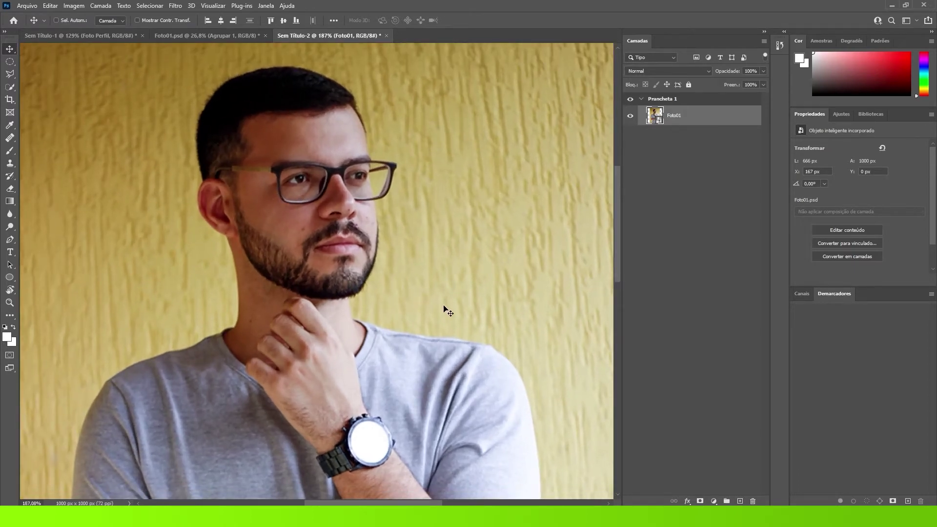
pyautogui.scroll(-2, 346, 210)
pyautogui.press('w')
pyautogui.scroll(-5, 282, 133)
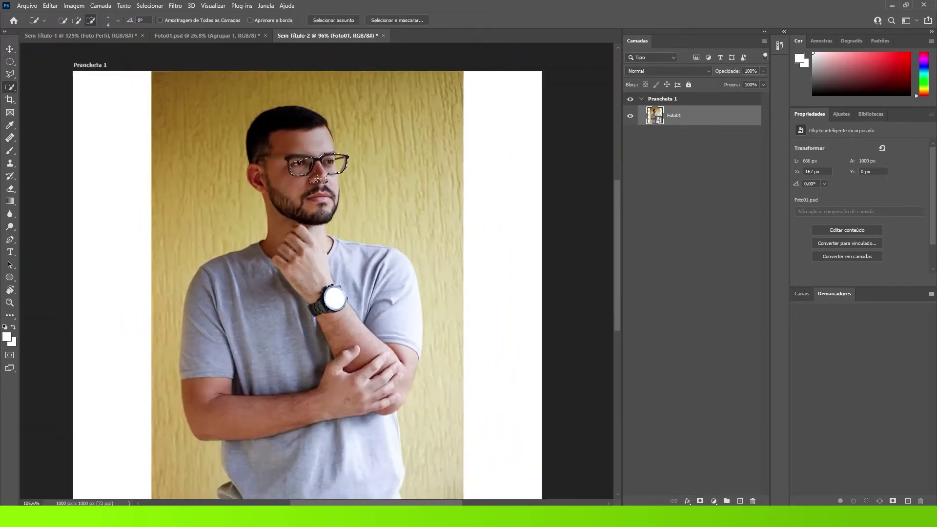
pyautogui.scroll(2, 314, 189)
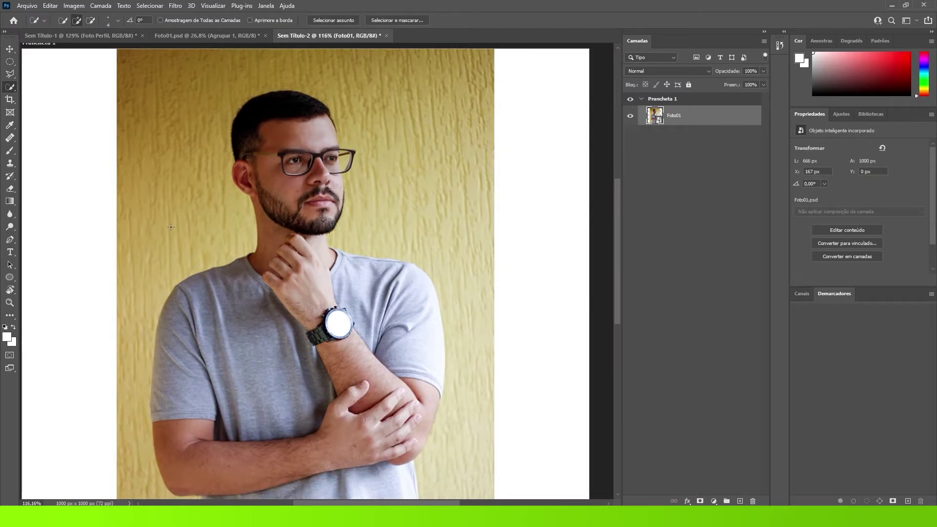
# - Activate the Pen tool for outlining the man, beginning at the shirt's lower edge on the photo's right side
pyautogui.press('p')
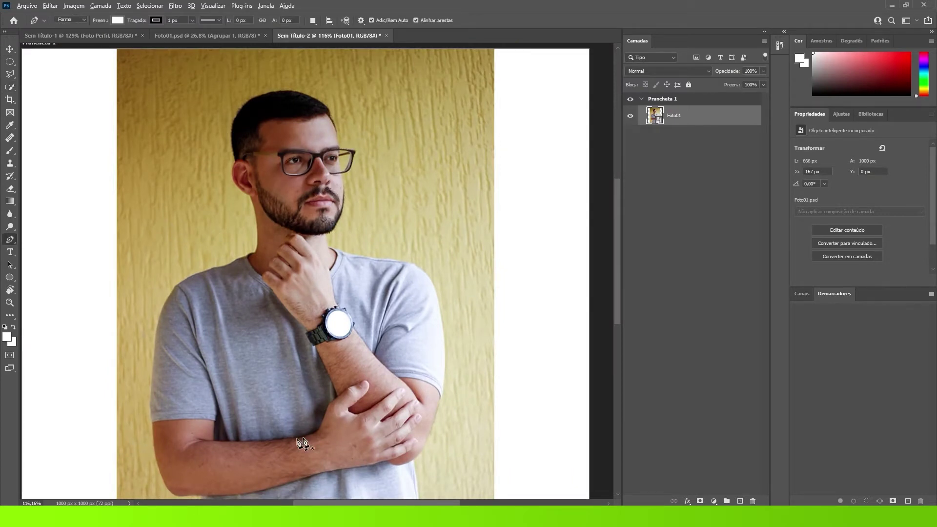
pyautogui.scroll(4, 326, 449)
pyautogui.moveTo(400, 432); pyautogui.dragTo(343, 270)
pyautogui.scroll(4, 393, 372)
pyautogui.moveTo(394, 442); pyautogui.dragTo(331, 40)
pyautogui.scroll(5, 389, 355)
# - Try to trace the lower shirt edge with the Pen tool in Shape mode, curving the outline back across the shirt
pyautogui.click(421, 407)
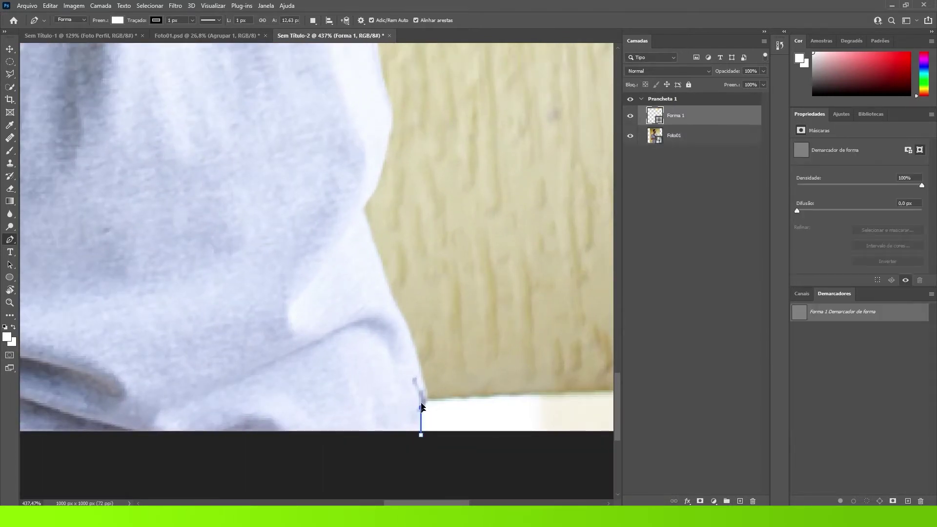
pyautogui.moveTo(411, 345)
pyautogui.mouseDown()
pyautogui.moveTo(358, 209)
pyautogui.moveTo(369, 191)
pyautogui.mouseUp()
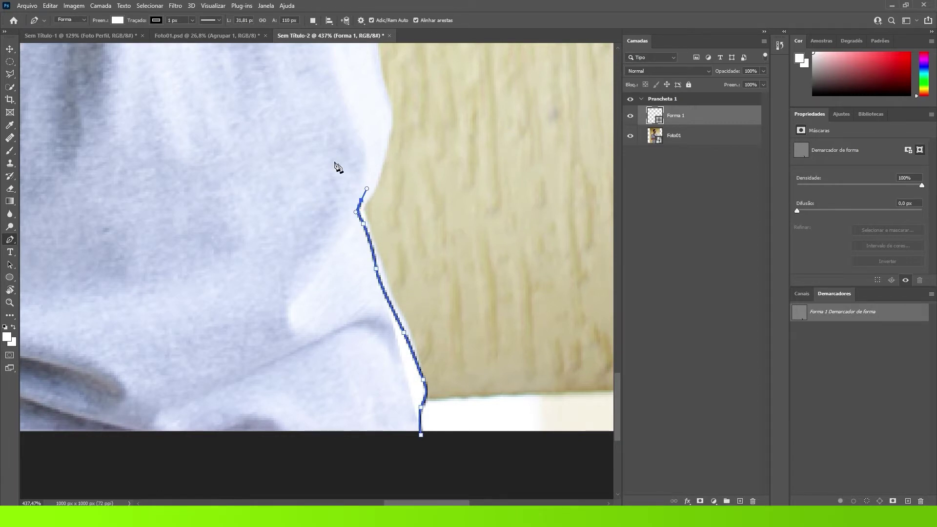
pyautogui.moveTo(160, 142); pyautogui.dragTo(142, 167)
pyautogui.moveTo(101, 268); pyautogui.dragTo(242, 433)
pyautogui.moveTo(307, 420); pyautogui.dragTo(336, 300)
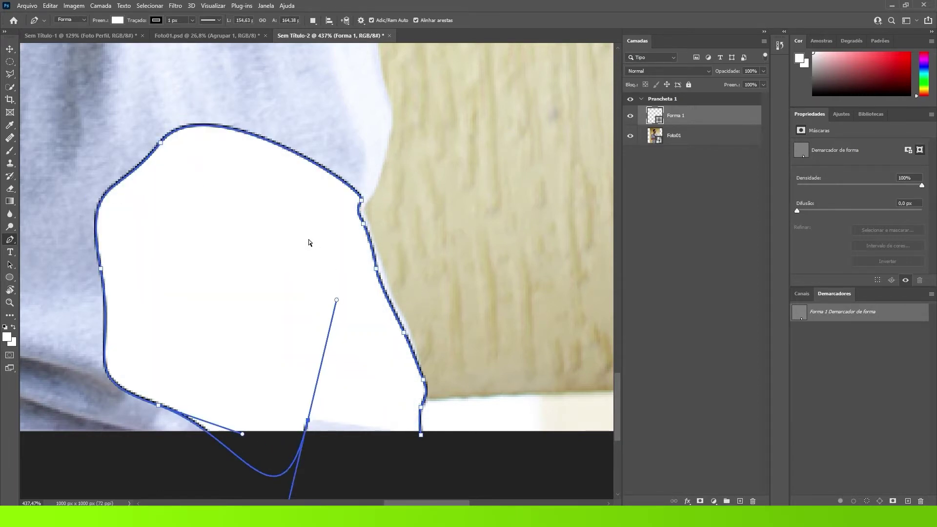
# - Undo all anchor points of the filled pen shape over the shirt
pyautogui.hotkey('ctrl', 'z')
pyautogui.hotkey('ctrl', 'z')
pyautogui.hotkey('ctrl', 'z')
pyautogui.hotkey('ctrl', 'z')
pyautogui.hotkey('ctrl', 'z')
pyautogui.hotkey('ctrl', 'z')
pyautogui.hotkey('ctrl', 'z')
pyautogui.hotkey('ctrl', 'z')
pyautogui.hotkey('ctrl', 'z')
pyautogui.hotkey('ctrl', 'z')
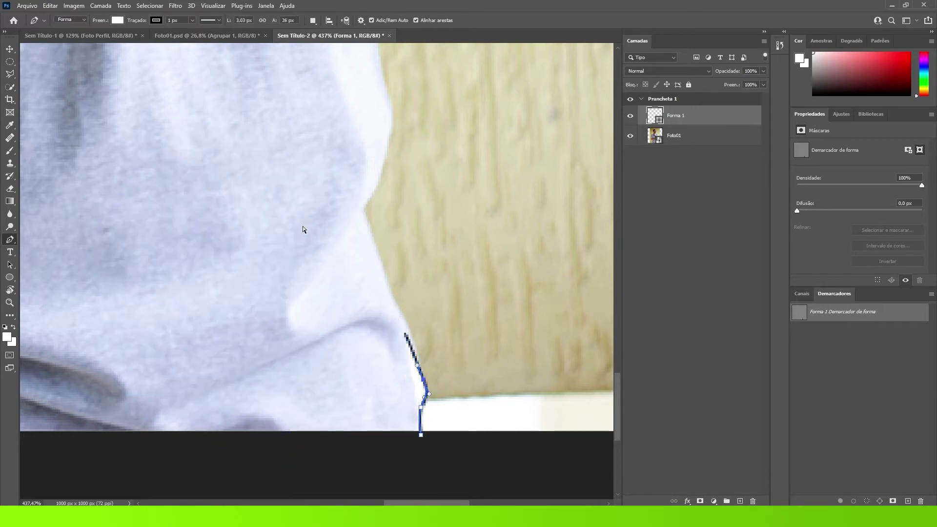
pyautogui.hotkey('ctrl', 'z')
pyautogui.hotkey('ctrl', 'z')
pyautogui.hotkey('ctrl', 'z')
pyautogui.hotkey('ctrl', 'z')
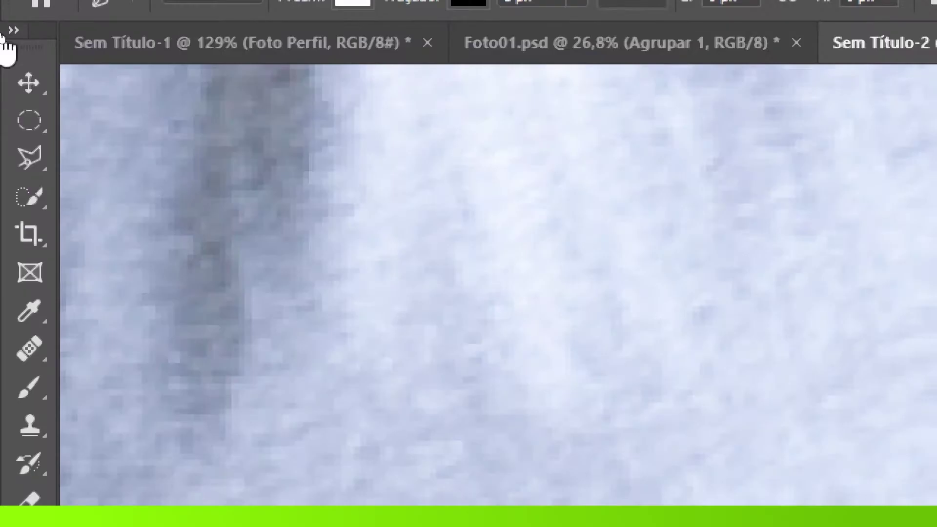
# - Set the Pen tool to Path mode (Demarcador) and trace from the shirt's bottom edge up to the waist fold
pyautogui.click(200, 0)
pyautogui.click(223, 42)
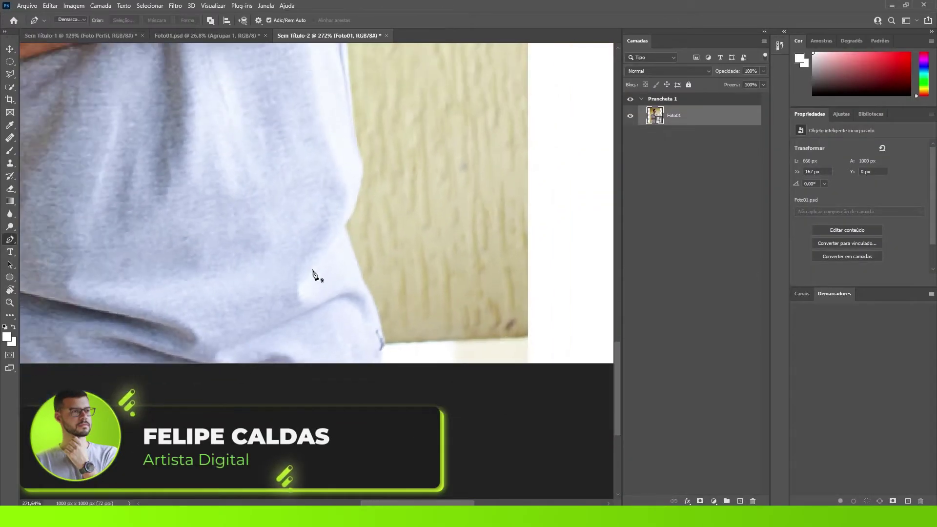
pyautogui.click(378, 365)
pyautogui.moveTo(381, 346); pyautogui.dragTo(384, 342)
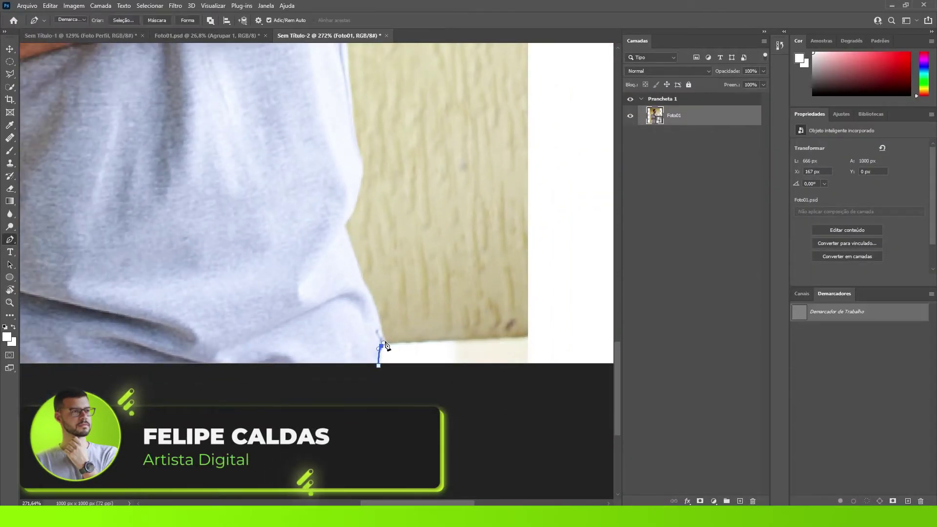
pyautogui.click(375, 316)
pyautogui.moveTo(353, 259); pyautogui.dragTo(349, 253)
pyautogui.click(344, 221)
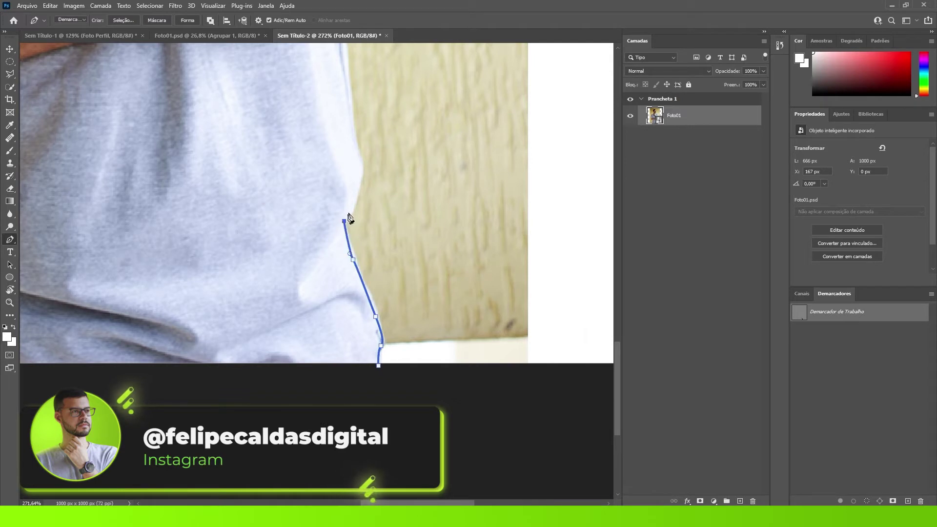
# - Continue the path up the side of the shirt from the waist fold to the underside of the elbow
pyautogui.moveTo(354, 194); pyautogui.dragTo(348, 332)
pyautogui.moveTo(349, 270); pyautogui.dragTo(335, 223)
pyautogui.hotkey('ctrl', 'z')
pyautogui.click(331, 179)
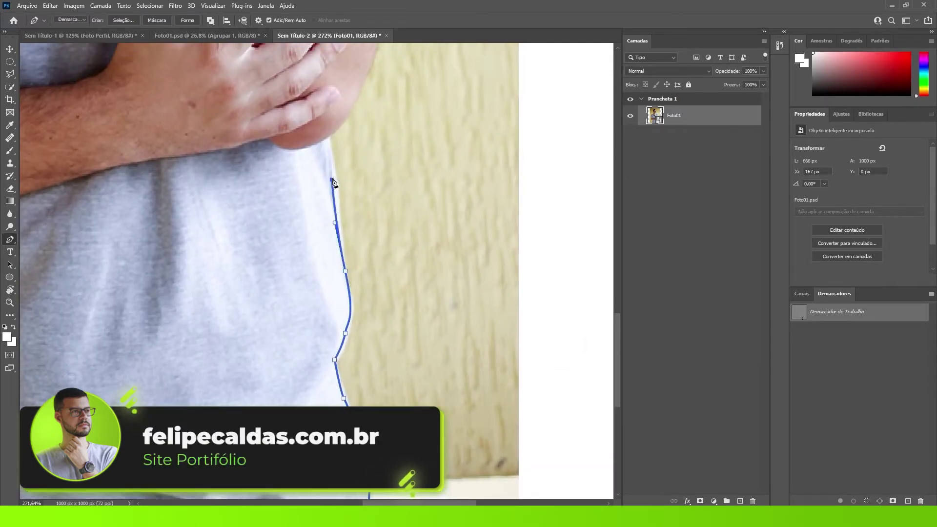
pyautogui.scroll(5, 333, 182)
pyautogui.click(330, 279)
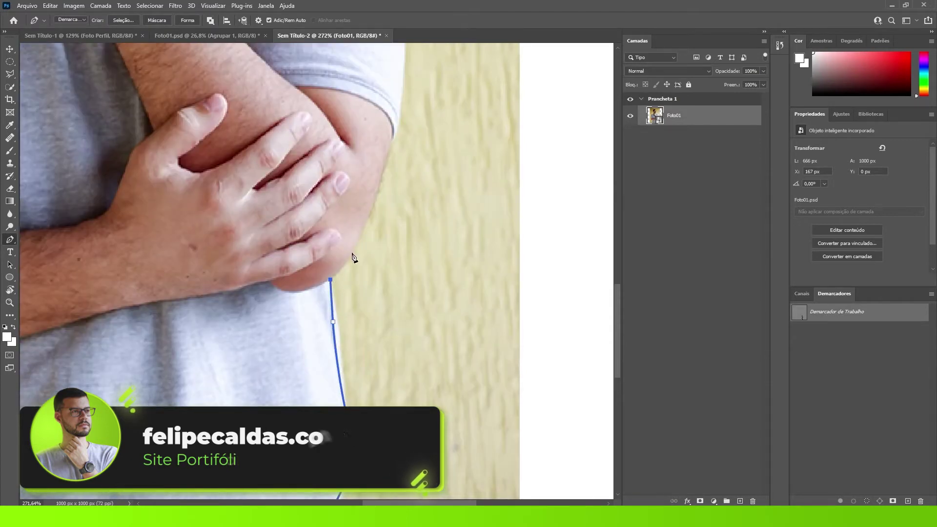
# - Continue the path around the elbow and up the outer edge of the upper arm and sleeve
pyautogui.moveTo(357, 248)
pyautogui.mouseDown()
pyautogui.moveTo(365, 228)
pyautogui.moveTo(340, 277)
pyautogui.moveTo(352, 234)
pyautogui.mouseUp()
pyautogui.click(382, 174)
pyautogui.moveTo(356, 240); pyautogui.dragTo(353, 324)
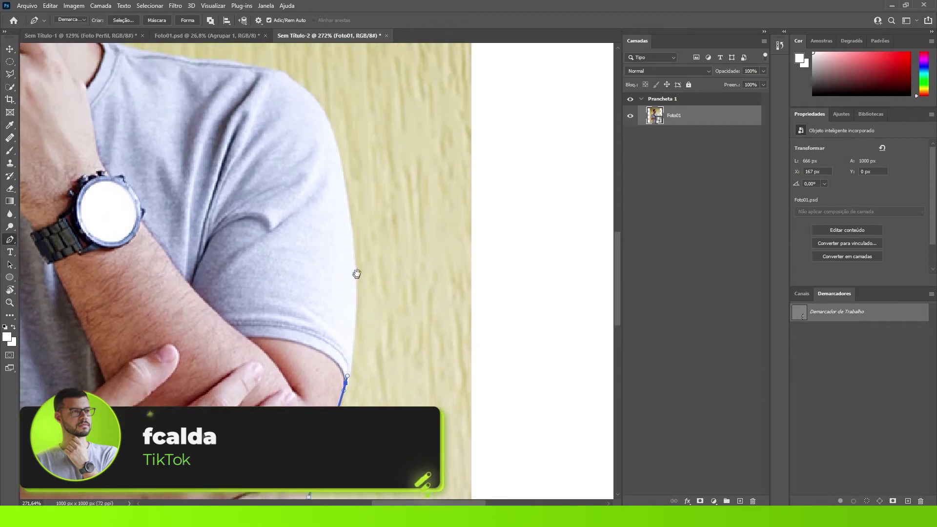
pyautogui.moveTo(355, 250); pyautogui.dragTo(368, 320)
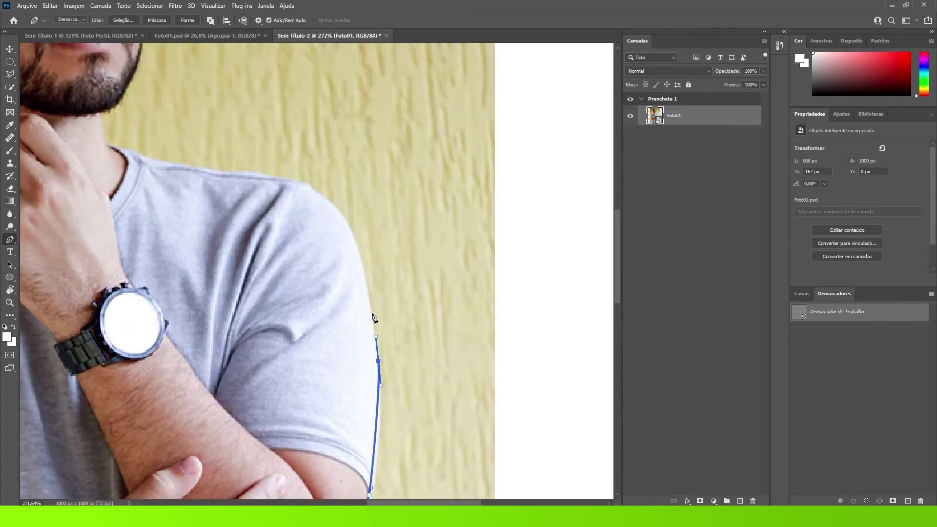
# - Trace the path over the shoulder and along the top of the shirt to the base of the neck
pyautogui.moveTo(352, 238); pyautogui.dragTo(447, 299)
pyautogui.moveTo(400, 267); pyautogui.dragTo(367, 264)
pyautogui.click(310, 253)
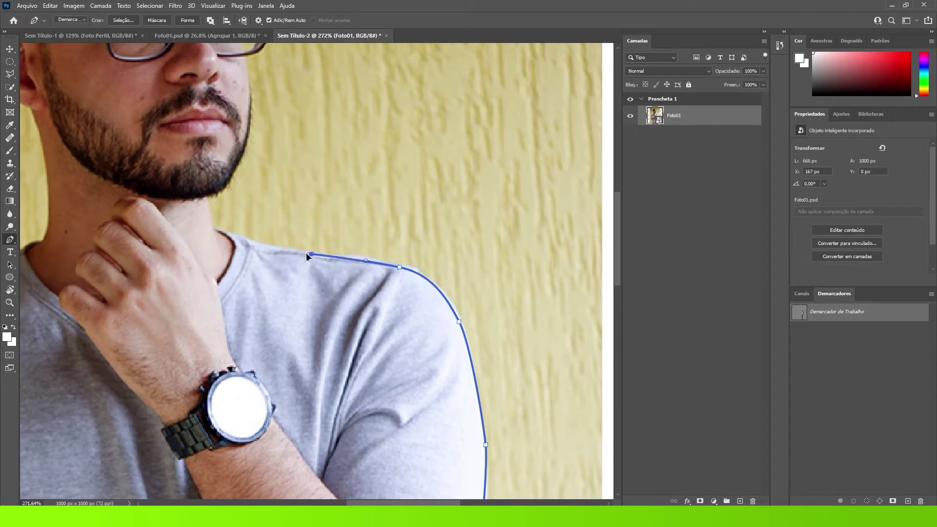
pyautogui.moveTo(255, 243); pyautogui.dragTo(248, 241)
pyautogui.click(215, 228)
# - Extend the path up the neck to the chin and loosely around the outside of the beard
pyautogui.moveTo(214, 229); pyautogui.dragTo(350, 297)
pyautogui.scroll(4, 350, 292)
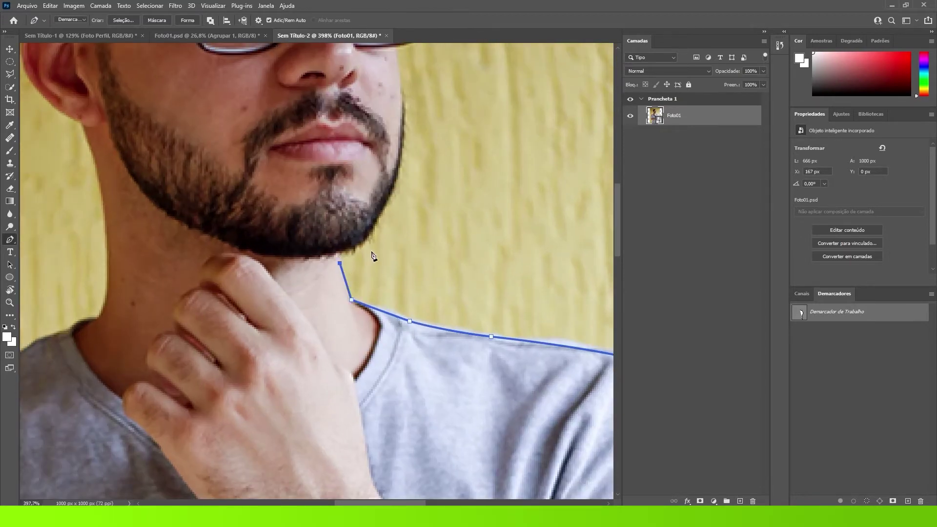
pyautogui.moveTo(372, 256); pyautogui.dragTo(320, 308)
pyautogui.click(366, 267)
pyautogui.moveTo(366, 237); pyautogui.dragTo(356, 322)
pyautogui.click(358, 268)
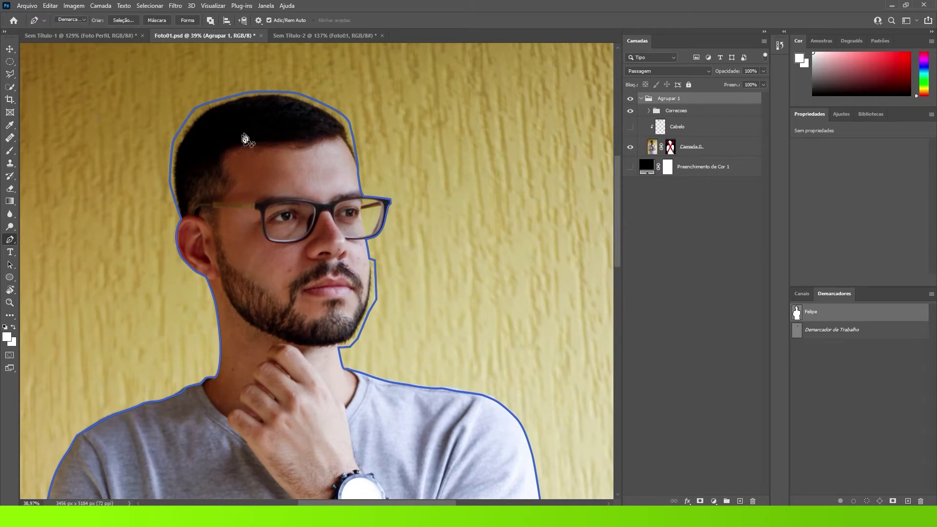
# - In Foto01.psd, convert the finished path around the man into a selection
pyautogui.moveTo(189, 385); pyautogui.dragTo(374, 228)
pyautogui.moveTo(351, 330); pyautogui.dragTo(210, 383)
pyautogui.moveTo(285, 190); pyautogui.dragTo(324, 337)
pyautogui.moveTo(401, 303); pyautogui.dragTo(361, 247)
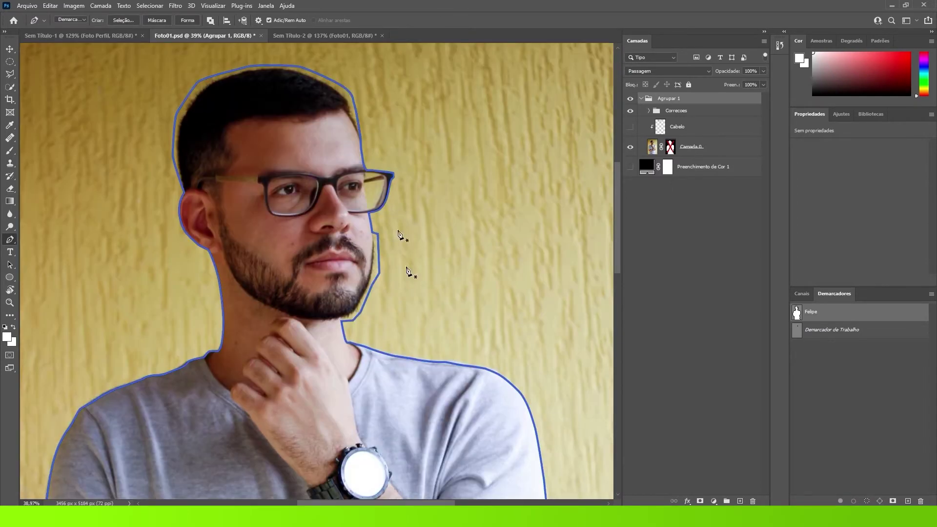
pyautogui.moveTo(327, 152); pyautogui.dragTo(343, 195)
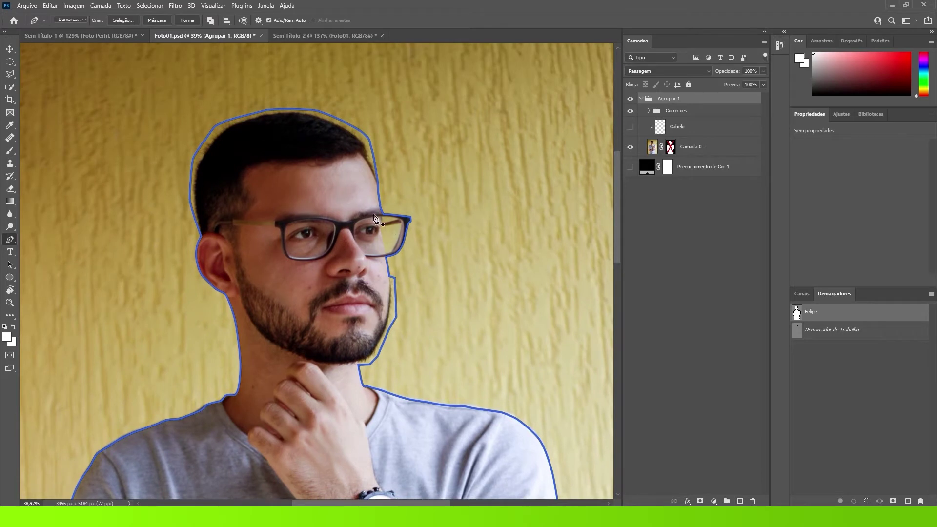
pyautogui.hotkey('ctrl', 'Return')
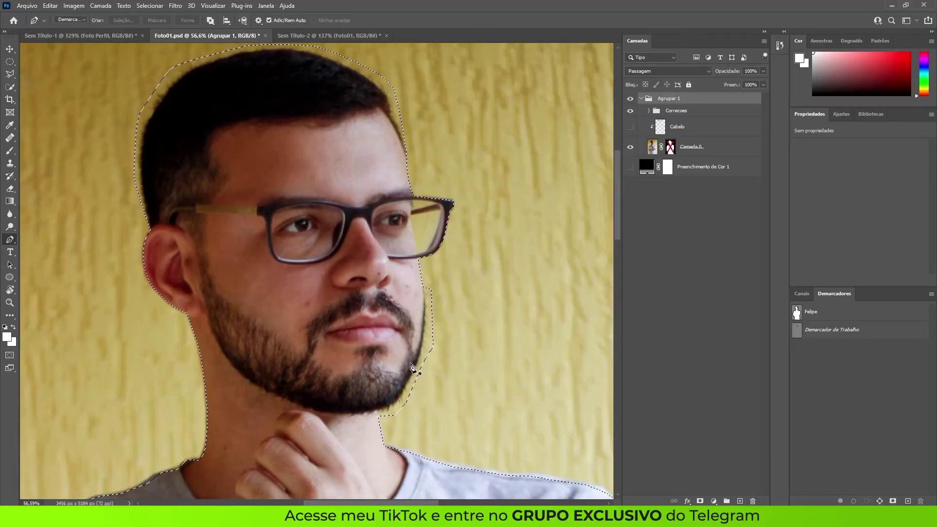
# - Target the photo layer Camada 0 and open the selection around the man in Select and Mask
pyautogui.scroll(2, 411, 372)
pyautogui.scroll(4, 400, 405)
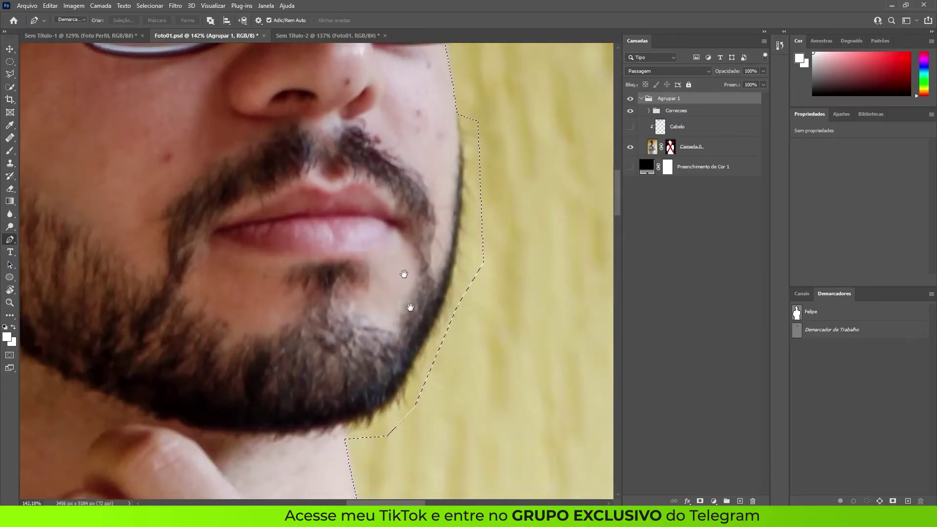
pyautogui.moveTo(403, 274); pyautogui.dragTo(444, 488)
pyautogui.moveTo(311, 229); pyautogui.dragTo(478, 384)
pyautogui.scroll(-5, 343, 180)
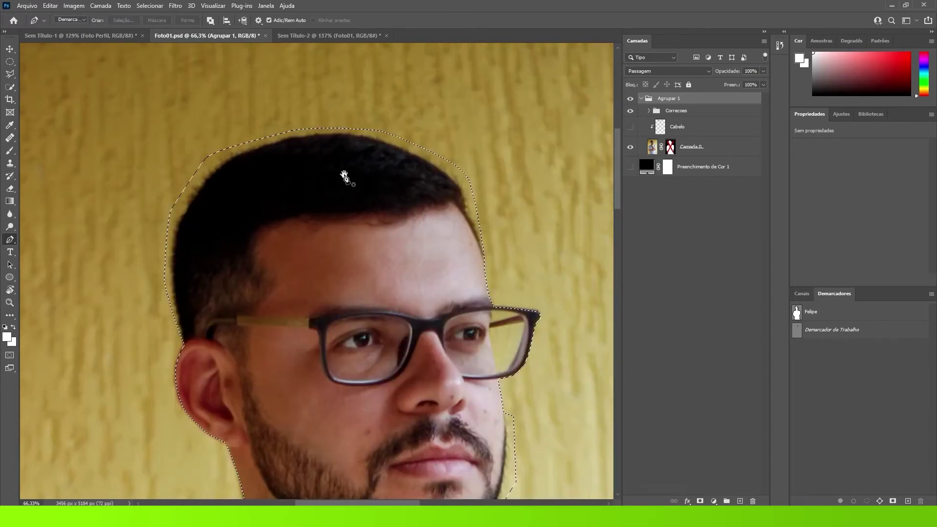
pyautogui.click(739, 149)
pyautogui.moveTo(344, 147); pyautogui.dragTo(321, 146)
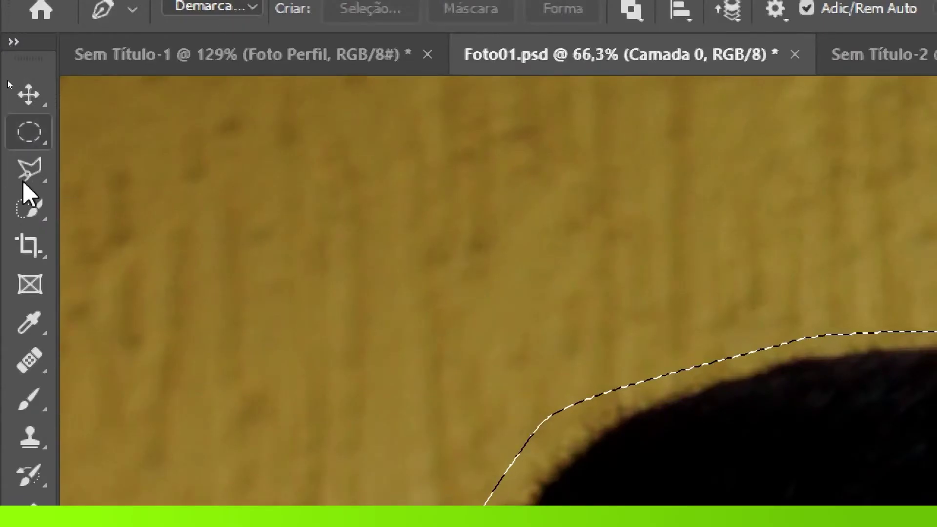
pyautogui.click(33, 172)
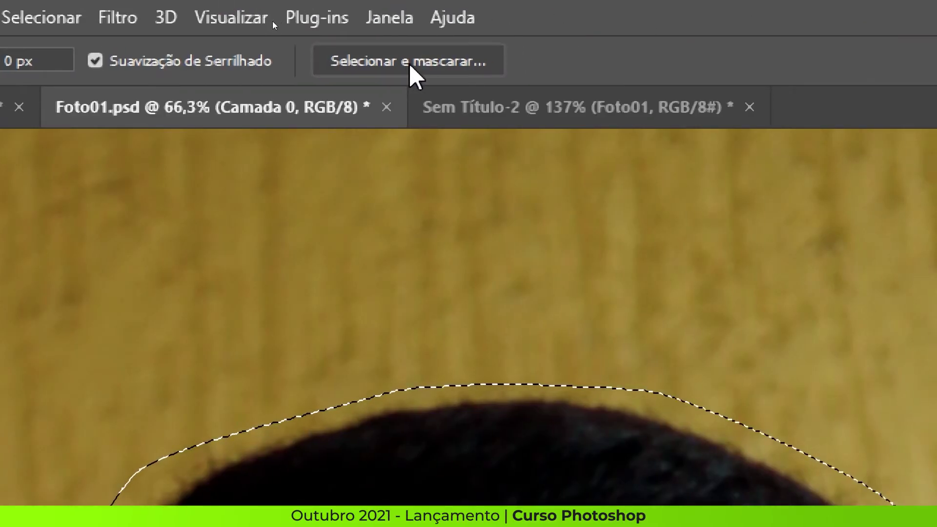
pyautogui.click(410, 66)
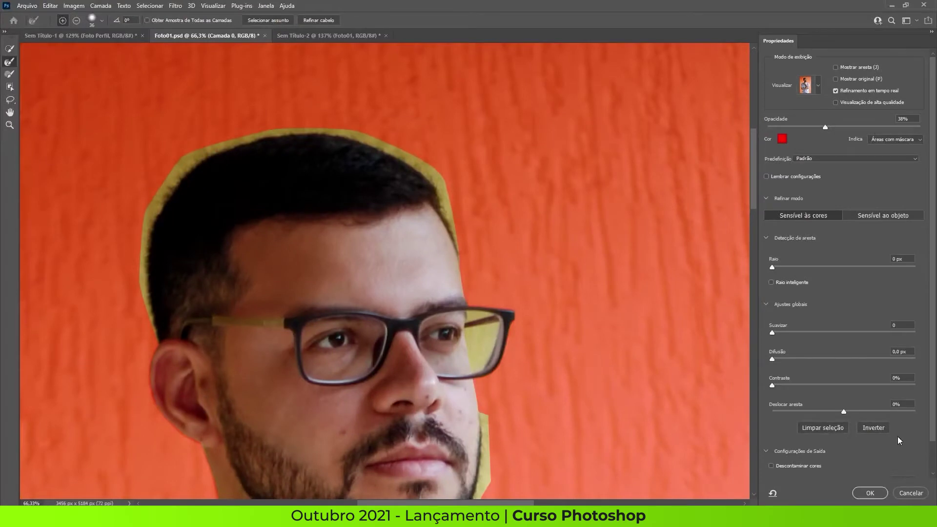
# - Refine the hair edge from the upper front of the head down to the forehead with the Refine Edge brush
pyautogui.hotkey('ctrl', '-')
pyautogui.hotkey('ctrl', '-')
pyautogui.scroll(6, 311, 176)
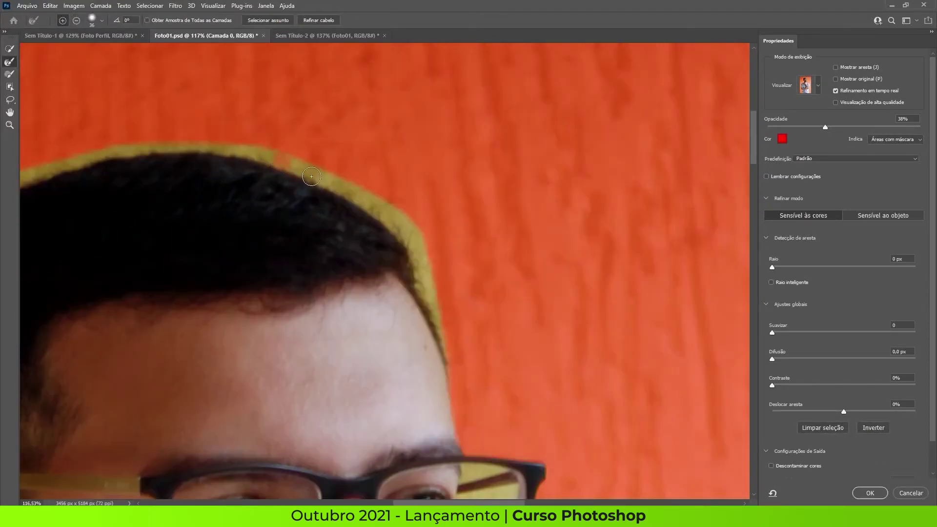
pyautogui.moveTo(311, 176)
pyautogui.mouseDown()
pyautogui.moveTo(401, 223)
pyautogui.moveTo(419, 242)
pyautogui.moveTo(427, 283)
pyautogui.mouseUp()
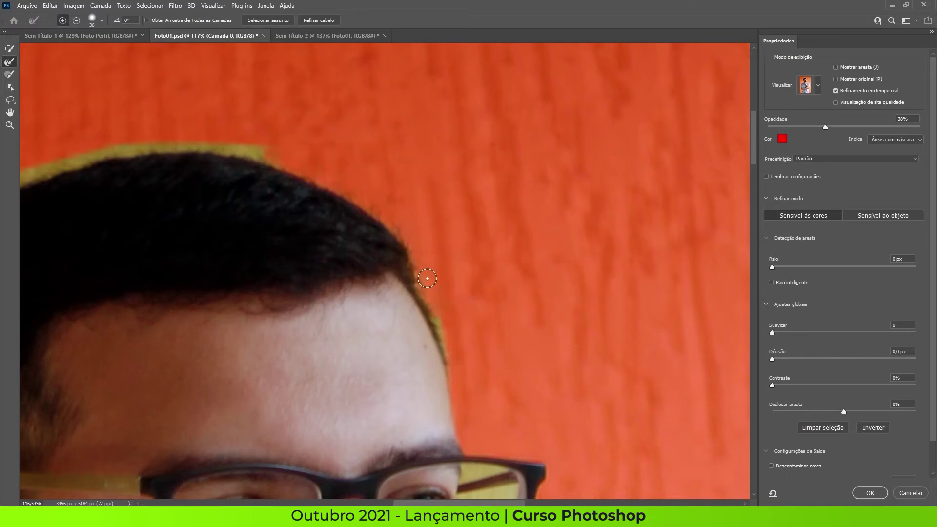
pyautogui.moveTo(253, 115); pyautogui.dragTo(377, 130)
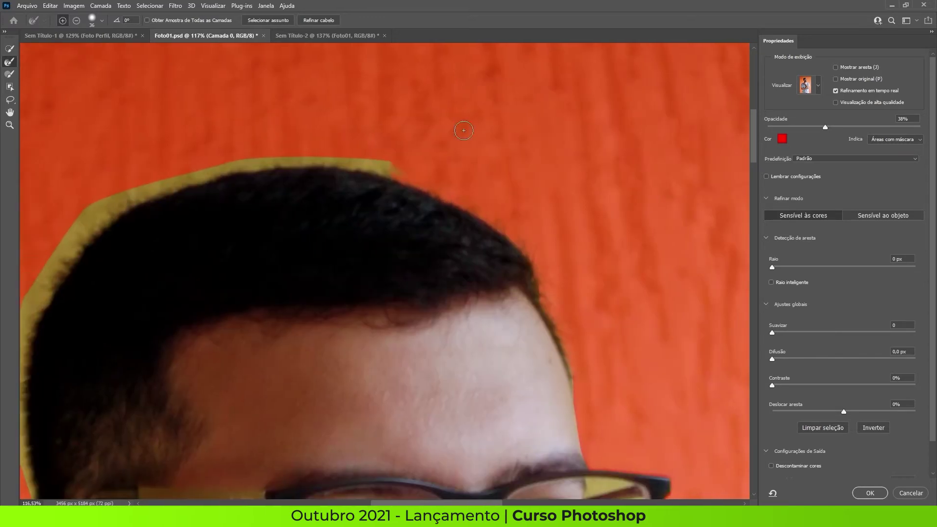
# - Keep the Sobrepor preview mode and refine the hair edge over the top and back of the head down to the ear
pyautogui.click(820, 86)
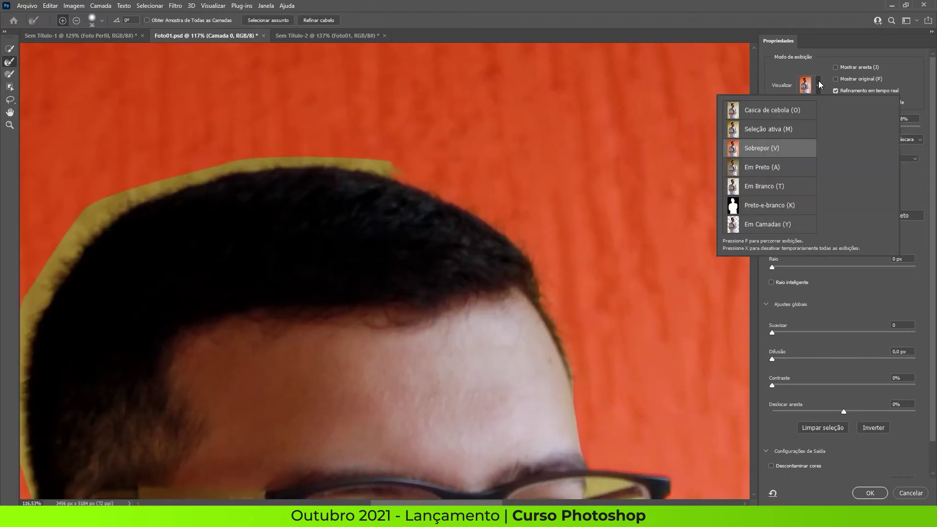
pyautogui.click(779, 116)
pyautogui.click(773, 156)
pyautogui.moveTo(288, 178); pyautogui.dragTo(364, 168)
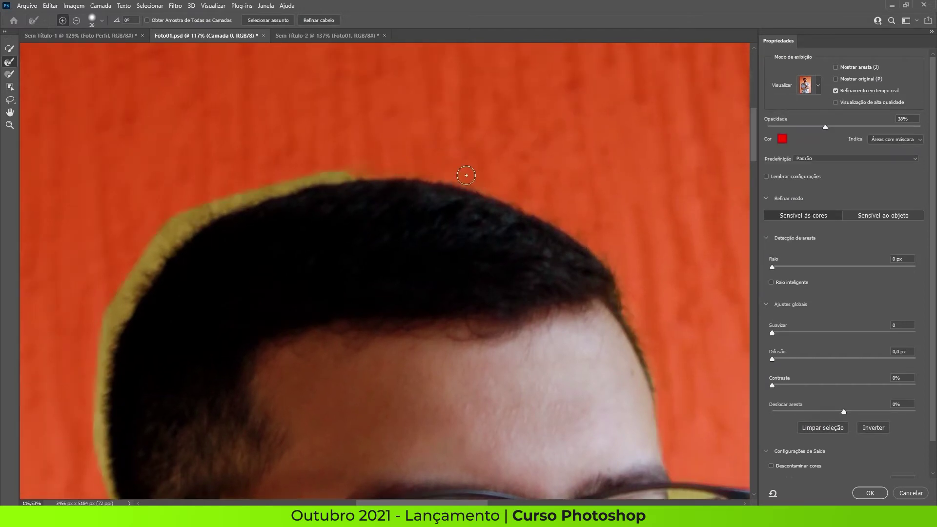
pyautogui.moveTo(288, 183); pyautogui.dragTo(429, 107)
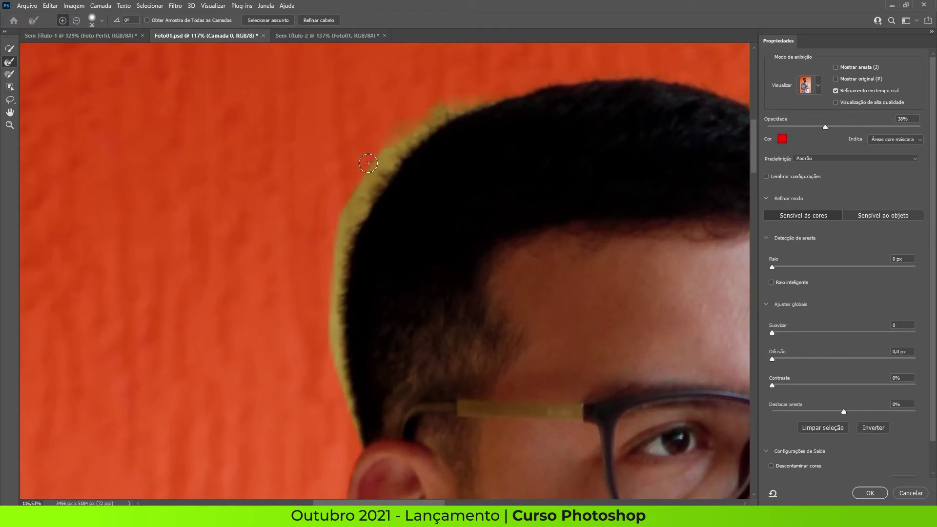
pyautogui.moveTo(384, 180)
pyautogui.mouseDown()
pyautogui.moveTo(529, 90)
pyautogui.moveTo(351, 189)
pyautogui.moveTo(355, 238)
pyautogui.moveTo(319, 320)
pyautogui.moveTo(344, 240)
pyautogui.moveTo(338, 359)
pyautogui.mouseUp()
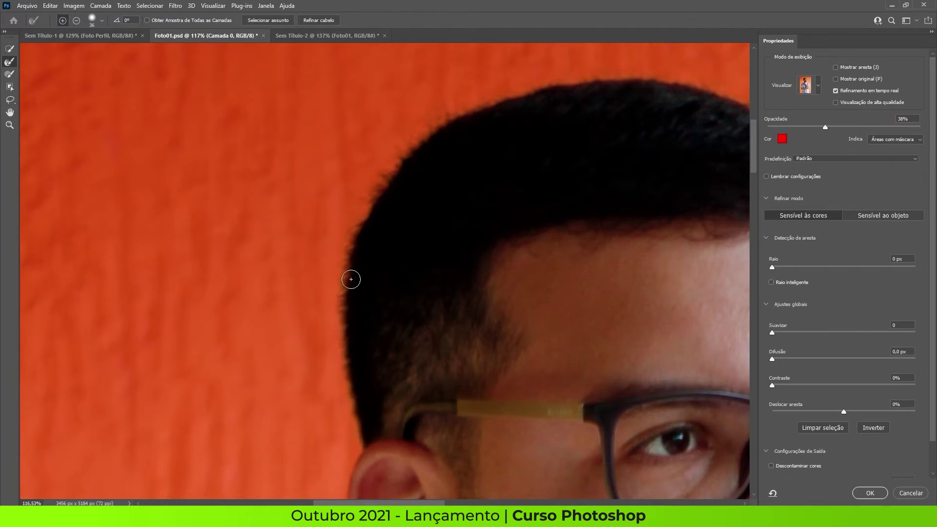
# - Refine the selection edge along the beard from the cheek to beneath the chin
pyautogui.moveTo(531, 330)
pyautogui.mouseDown()
pyautogui.moveTo(440, 228)
pyautogui.moveTo(400, 206)
pyautogui.moveTo(460, 196)
pyautogui.moveTo(473, 228)
pyautogui.moveTo(468, 317)
pyautogui.moveTo(439, 398)
pyautogui.mouseUp()
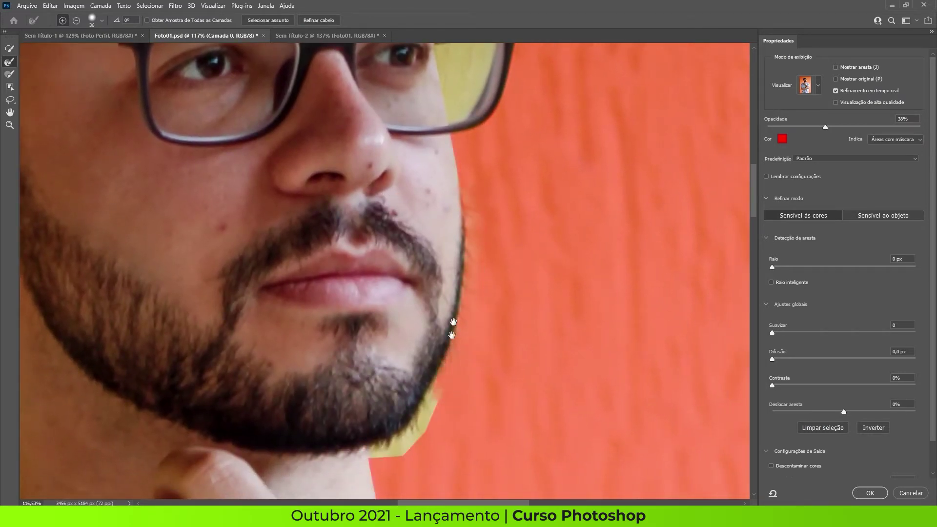
pyautogui.moveTo(452, 329); pyautogui.dragTo(479, 203)
pyautogui.moveTo(442, 283); pyautogui.dragTo(405, 312)
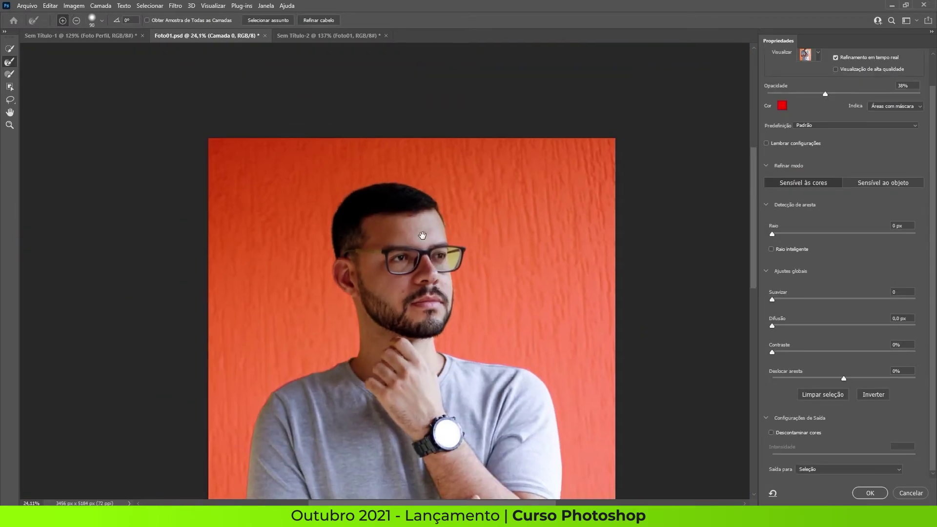
# - Set the refined selection's output to Máscara de camada and apply it
pyautogui.press('alt')
pyautogui.scroll(2, 415, 227)
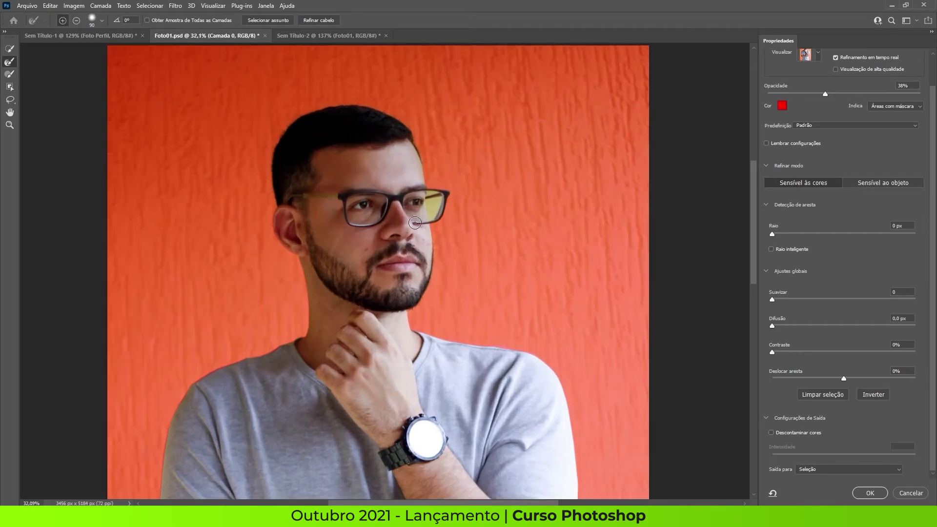
pyautogui.moveTo(456, 233); pyautogui.dragTo(433, 202)
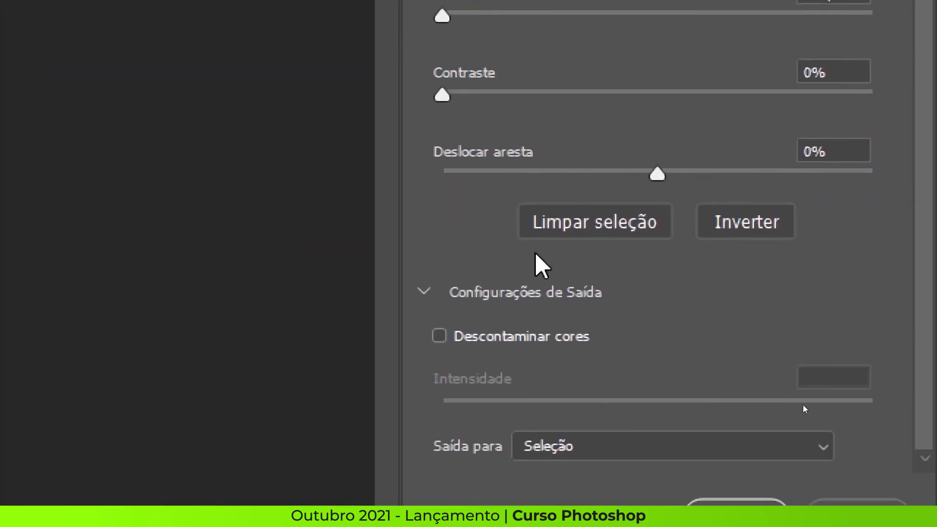
pyautogui.click(605, 446)
pyautogui.click(618, 452)
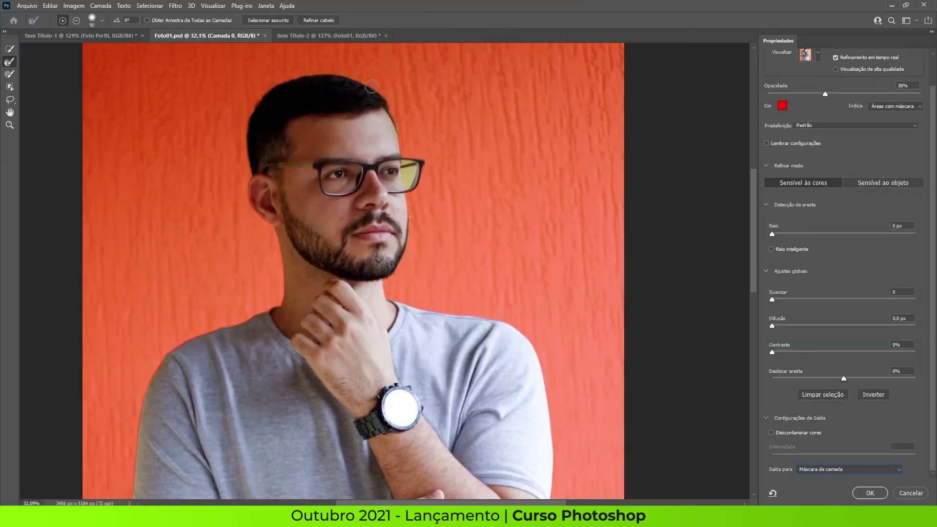
pyautogui.click(870, 492)
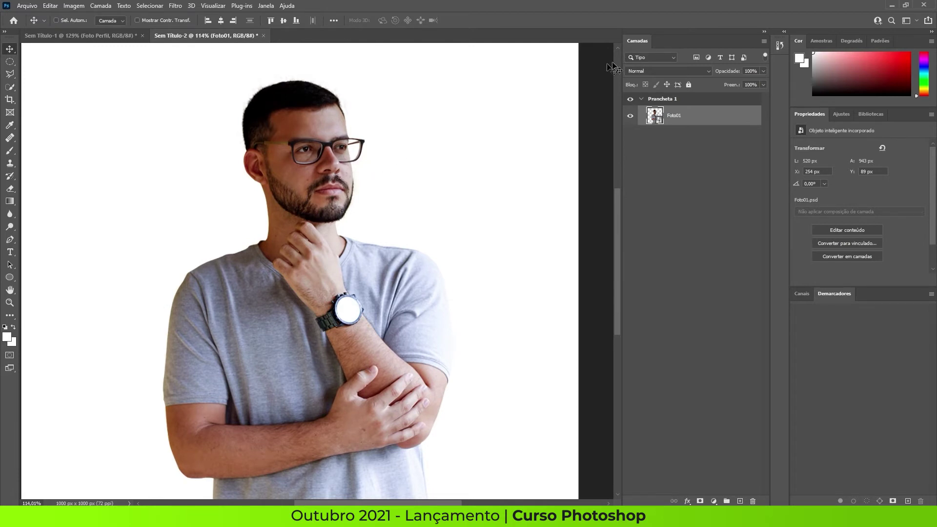
# - In Sem Título-2, hide the Foto01 layer and draw a circle about 910 px in diameter on the artboard
pyautogui.click(631, 117)
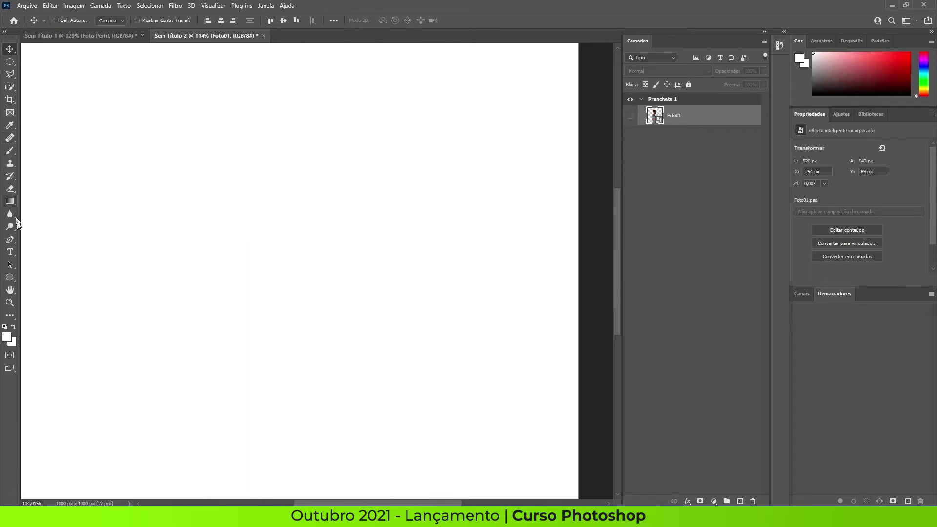
pyautogui.click(10, 278)
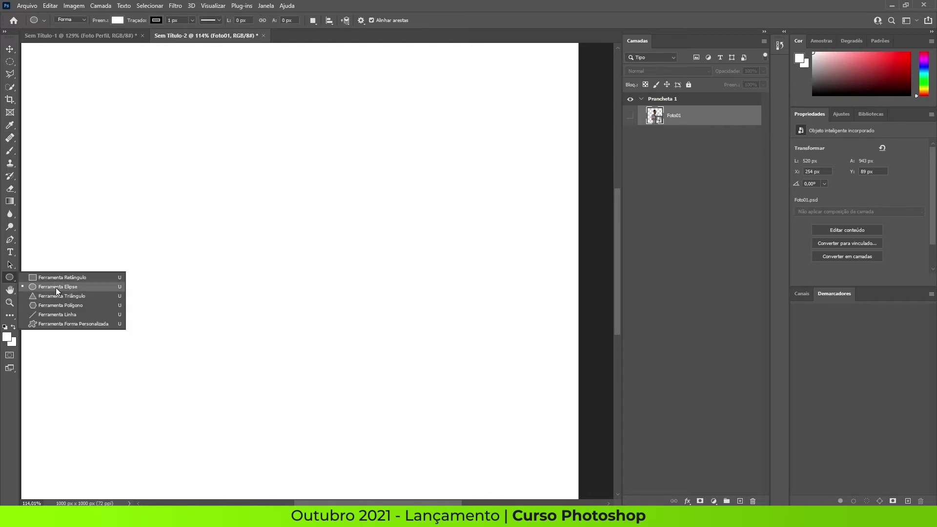
pyautogui.click(54, 287)
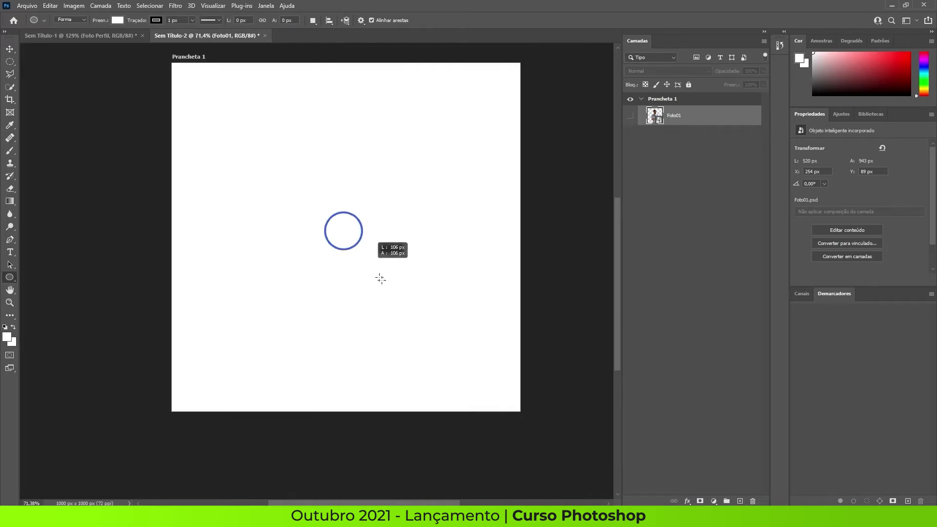
pyautogui.moveTo(380, 278)
pyautogui.mouseDown()
pyautogui.moveTo(514, 395)
pyautogui.moveTo(508, 390)
pyautogui.mouseUp()
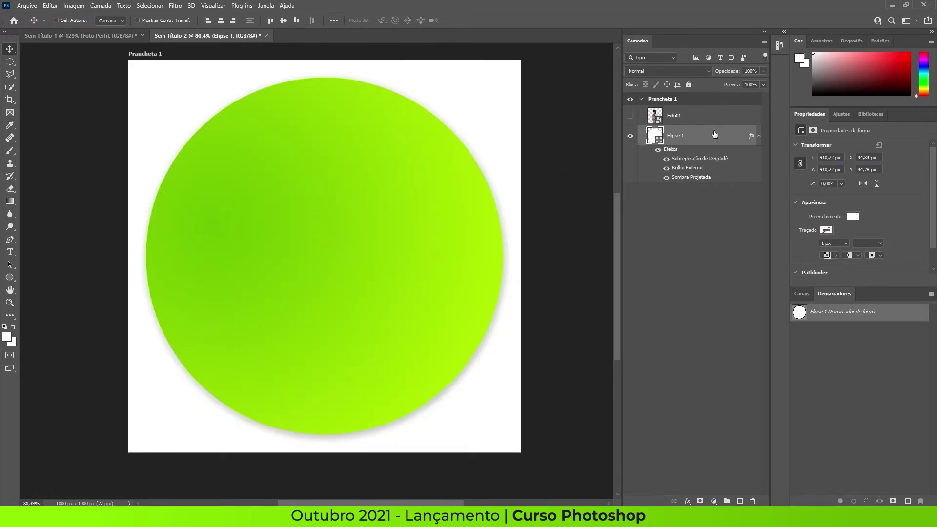
# - Review the Gradient Overlay settings of the Elipse 1 layer and examine the shadow around the circle's edge
pyautogui.doubleClick(730, 141)
pyautogui.click(482, 195)
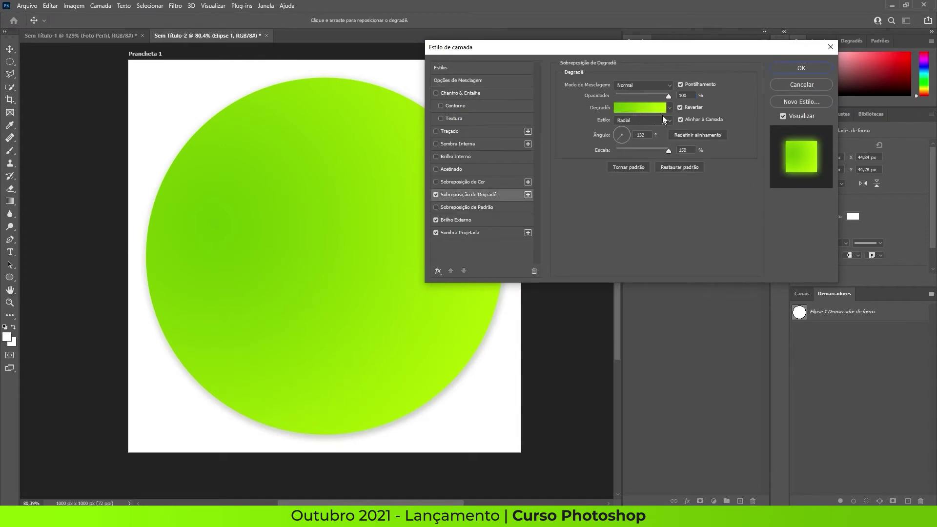
pyautogui.click(801, 68)
pyautogui.scroll(5, 397, 362)
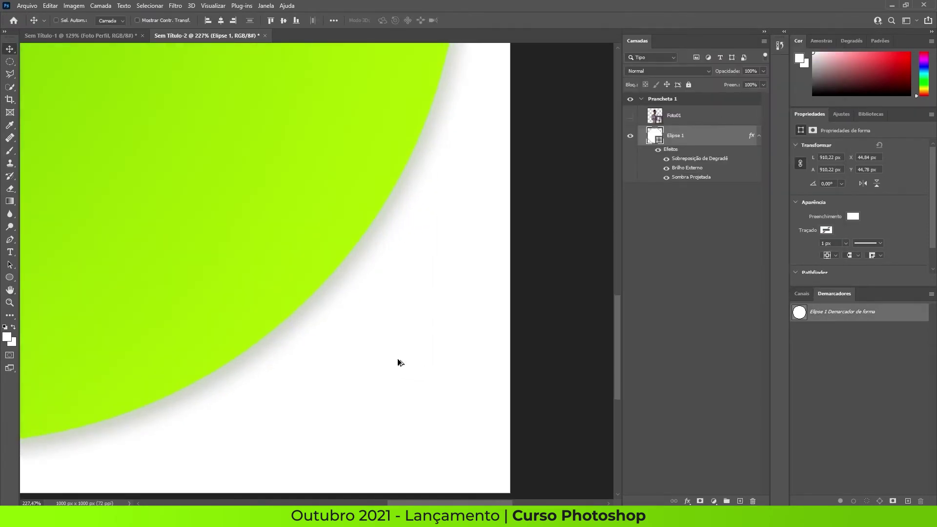
pyautogui.scroll(-5, 405, 195)
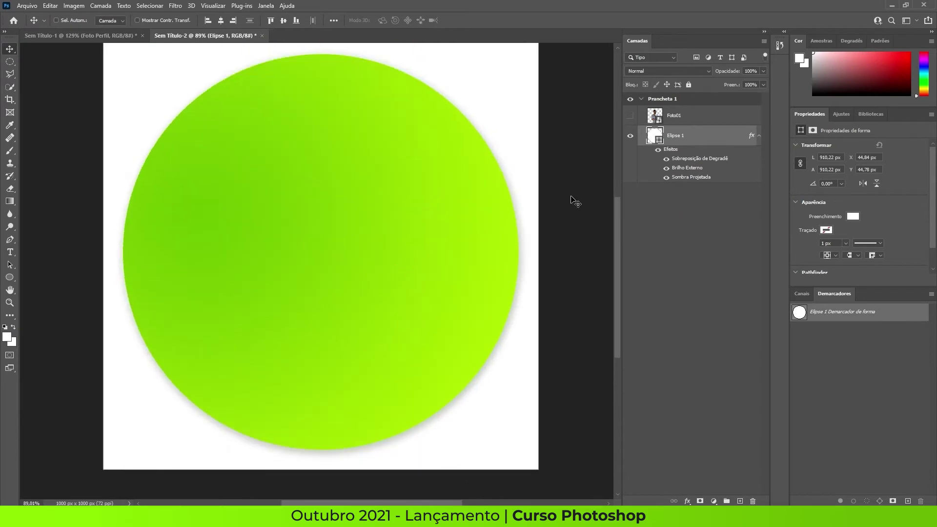
# - Duplicate the green circle and scale the copy down about its center to about 868 px
pyautogui.hotkey('ctrl', 'j')
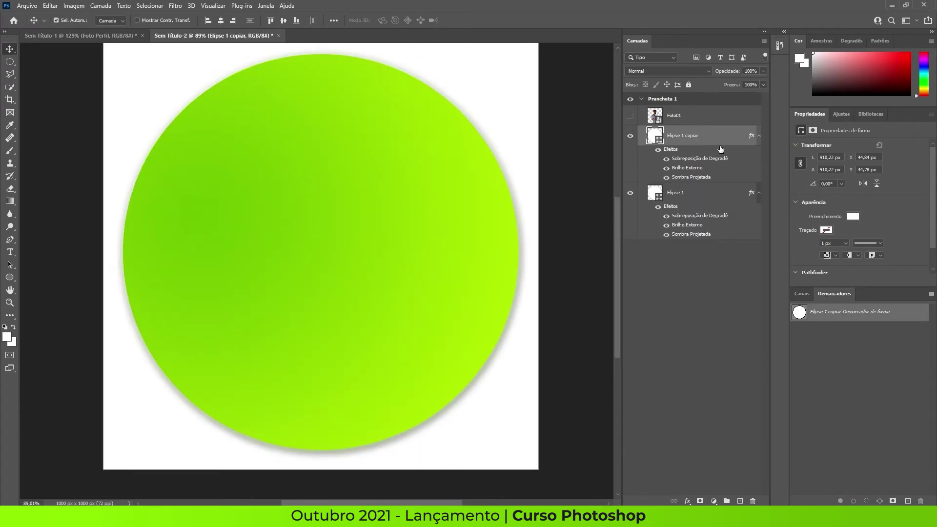
pyautogui.hotkey('ctrl', 't')
pyautogui.moveTo(520, 54); pyautogui.dragTo(509, 63)
pyautogui.press('Return')
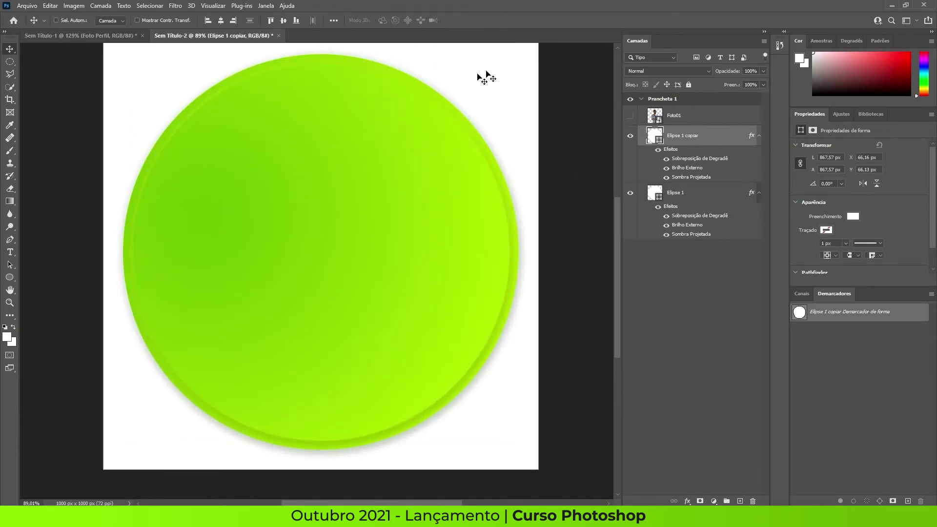
# - Turn off the Reverse option in the Gradient Overlay of the smaller circle
pyautogui.doubleClick(725, 139)
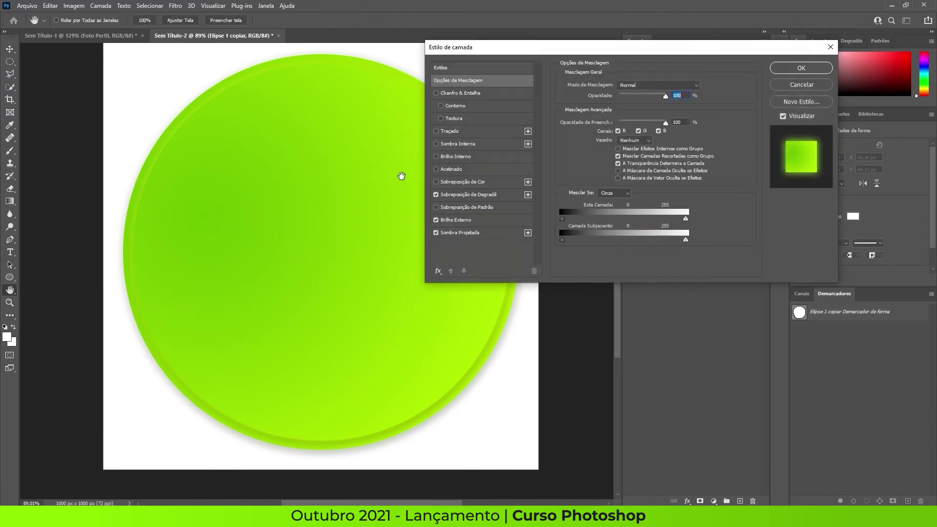
pyautogui.click(466, 195)
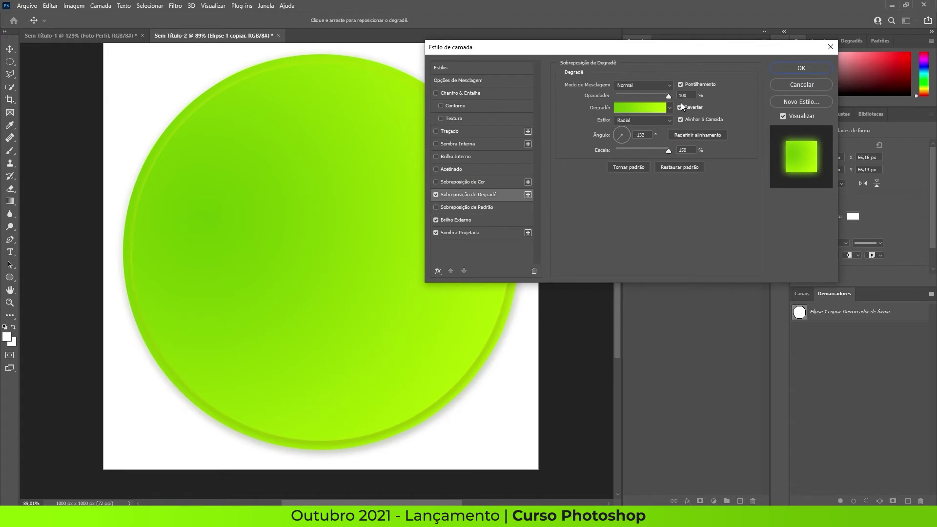
pyautogui.click(680, 107)
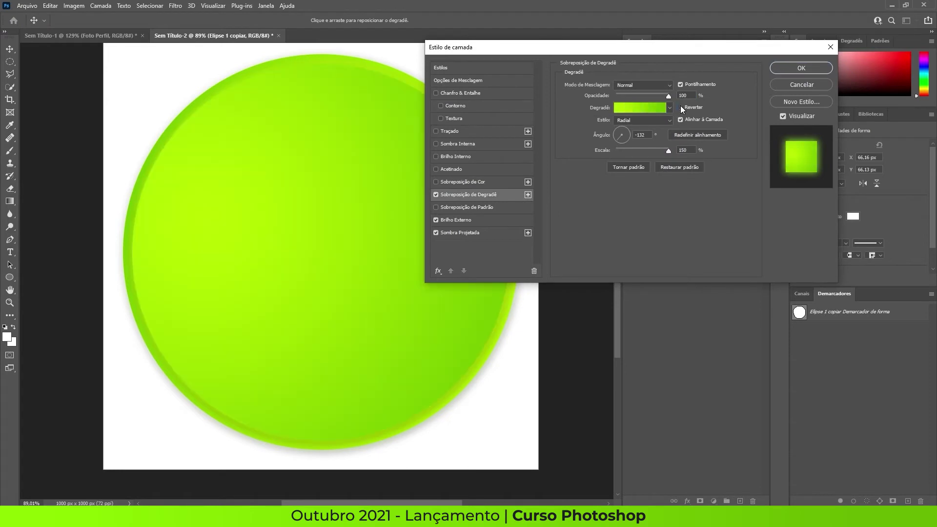
pyautogui.click(790, 71)
pyautogui.scroll(-3, 322, 137)
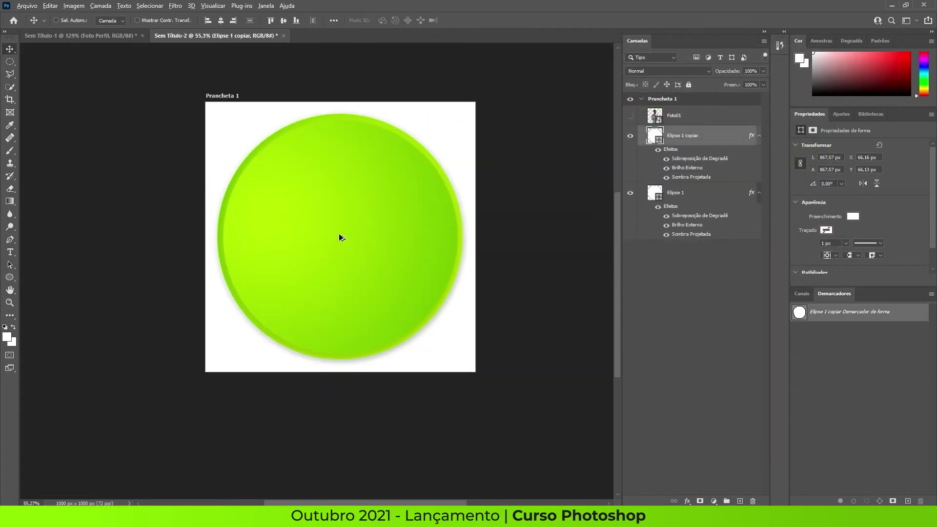
pyautogui.scroll(3, 341, 237)
# - Collapse the effects lists of both circle layers and make the Foto01 layer visible and selected
pyautogui.click(759, 136)
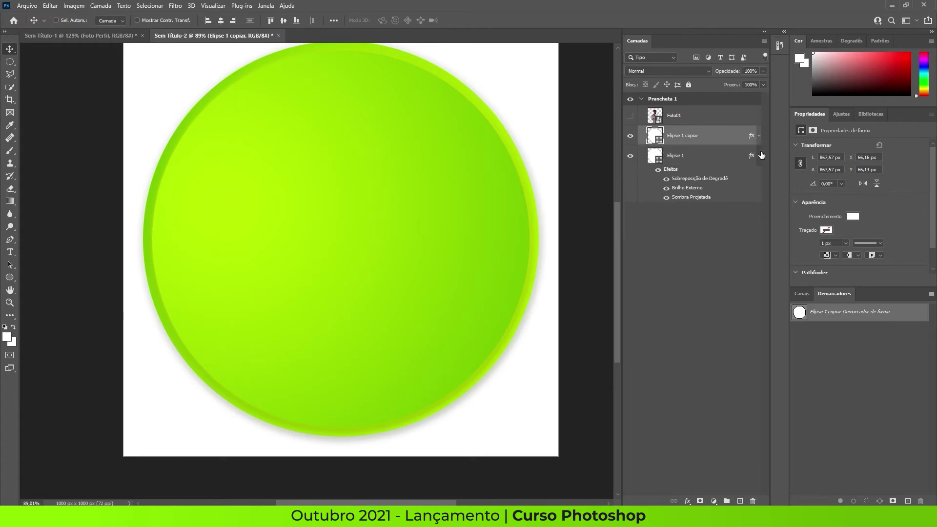
pyautogui.click(758, 156)
pyautogui.click(634, 116)
pyautogui.scroll(-3, 408, 160)
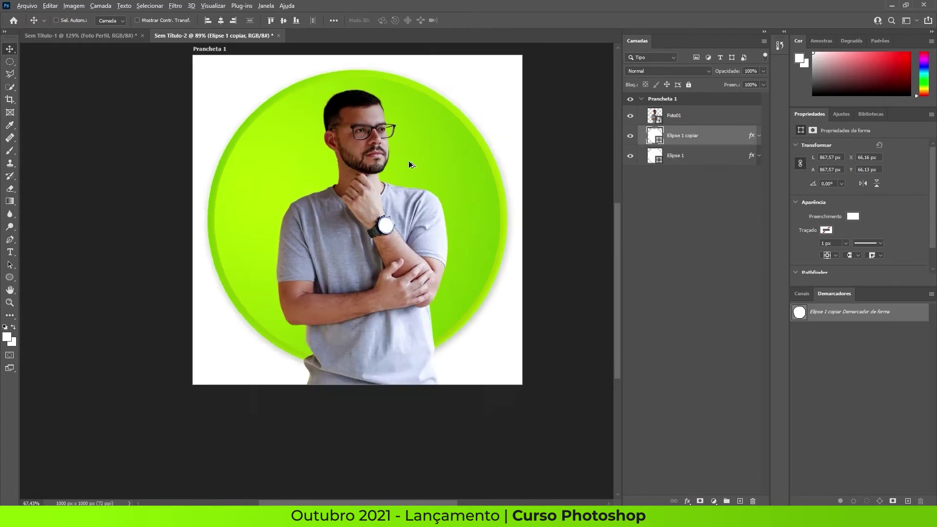
pyautogui.scroll(3, 383, 171)
pyautogui.scroll(2, 399, 163)
pyautogui.scroll(-2, 365, 165)
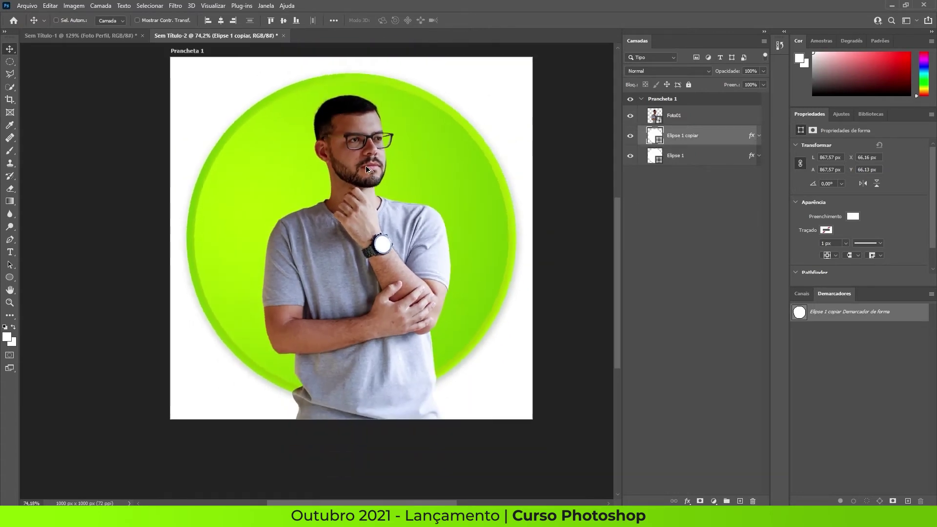
pyautogui.scroll(2, 365, 166)
pyautogui.scroll(-2, 367, 167)
pyautogui.click(721, 120)
pyautogui.scroll(-2, 443, 188)
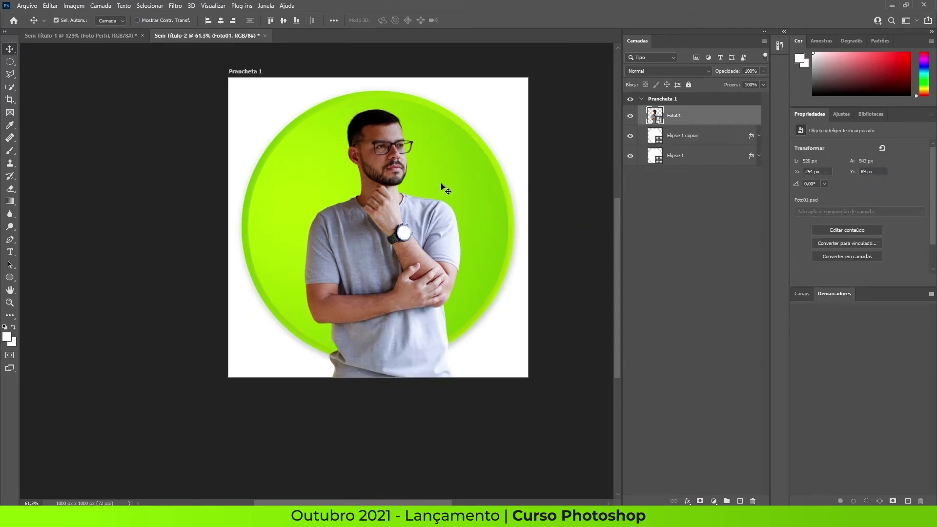
# - Scale the Foto01 layer up to about 31.54% and position it so the man's head rises above the circle
pyautogui.hotkey('ctrl', 't')
pyautogui.moveTo(487, 237); pyautogui.dragTo(548, 236)
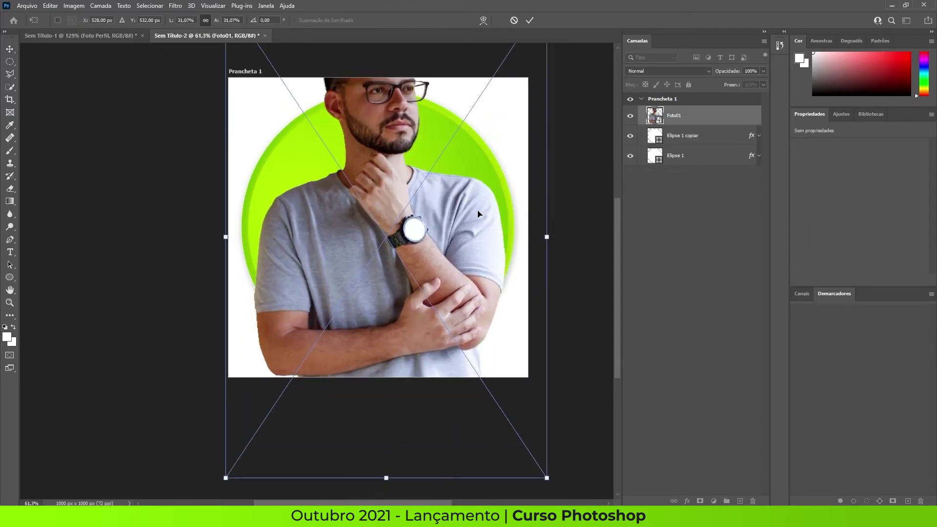
pyautogui.moveTo(461, 206); pyautogui.dragTo(460, 252)
pyautogui.moveTo(547, 283); pyautogui.dragTo(552, 278)
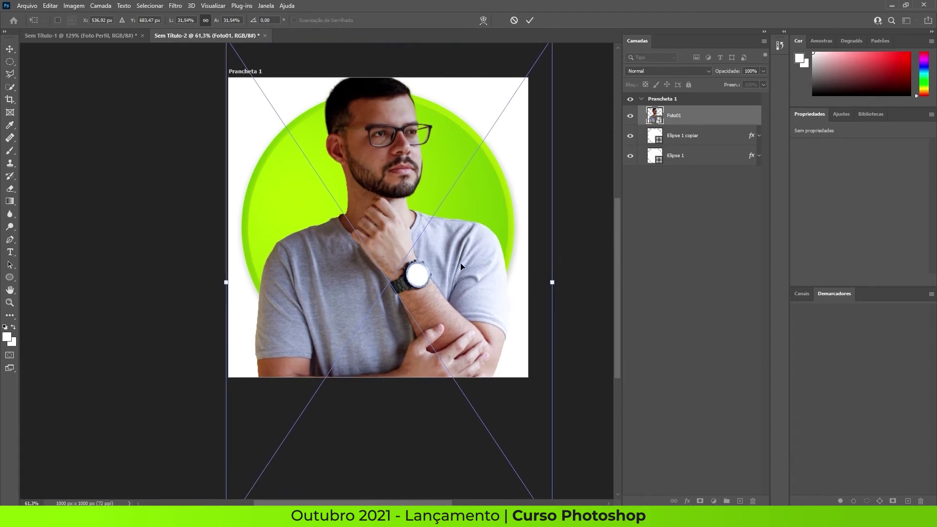
pyautogui.moveTo(462, 266); pyautogui.dragTo(456, 271)
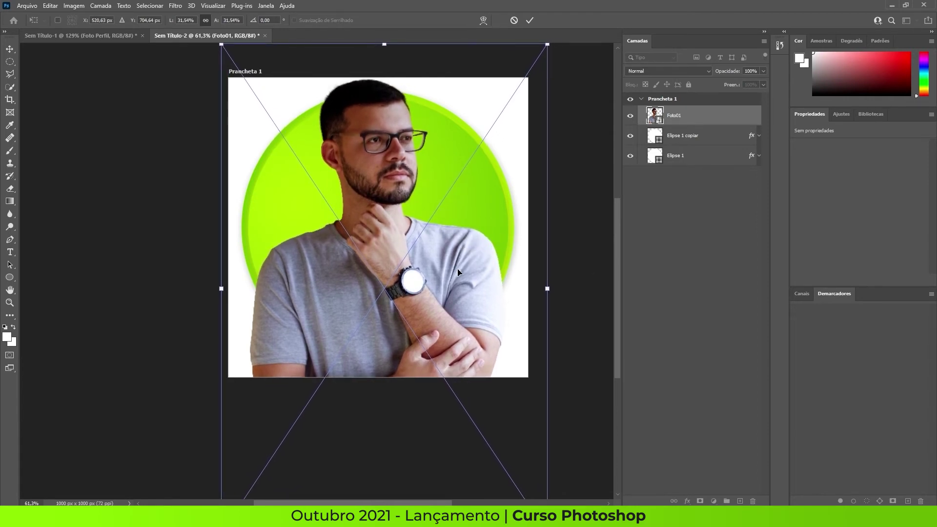
pyautogui.press('Return')
# - Load the outline of the smaller circle (Elipse 1 copiar) as a selection and mask the Foto01 layer with it
pyautogui.scroll(5, 464, 155)
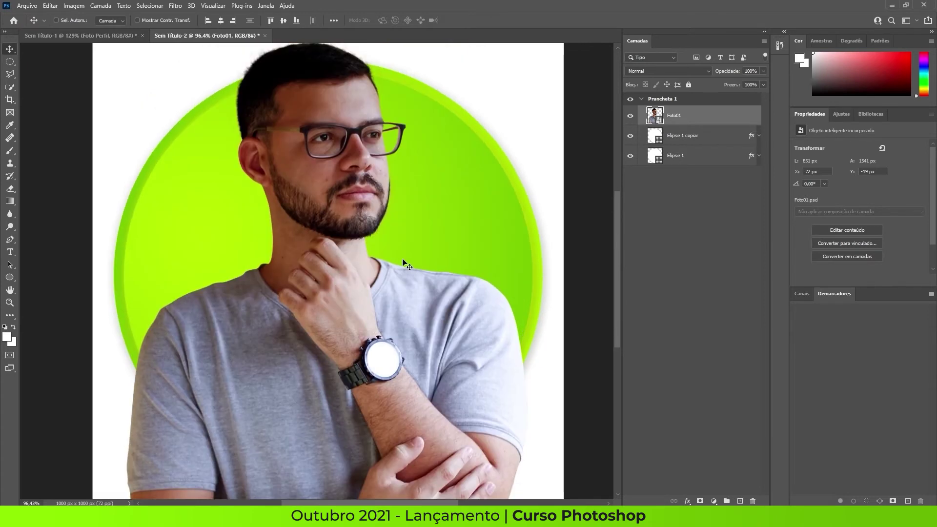
pyautogui.scroll(-3, 364, 240)
pyautogui.scroll(3, 341, 246)
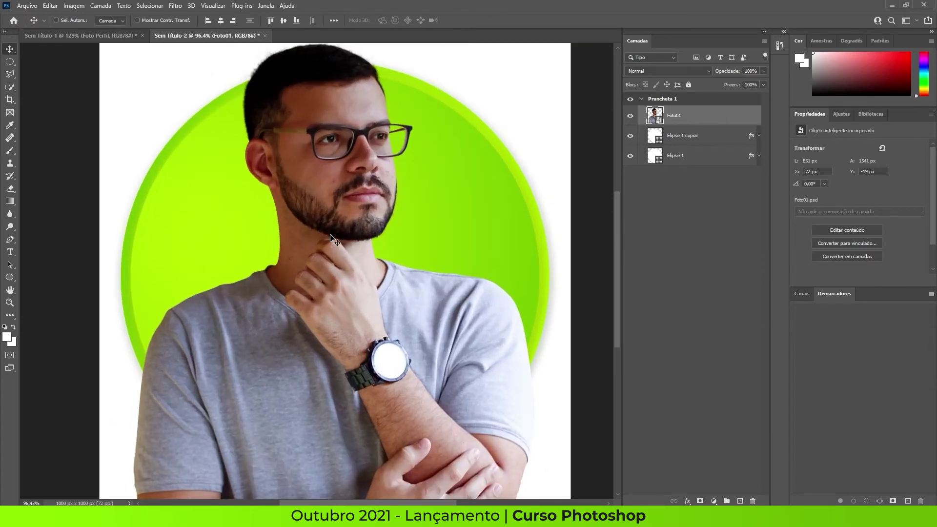
pyautogui.scroll(-1, 371, 244)
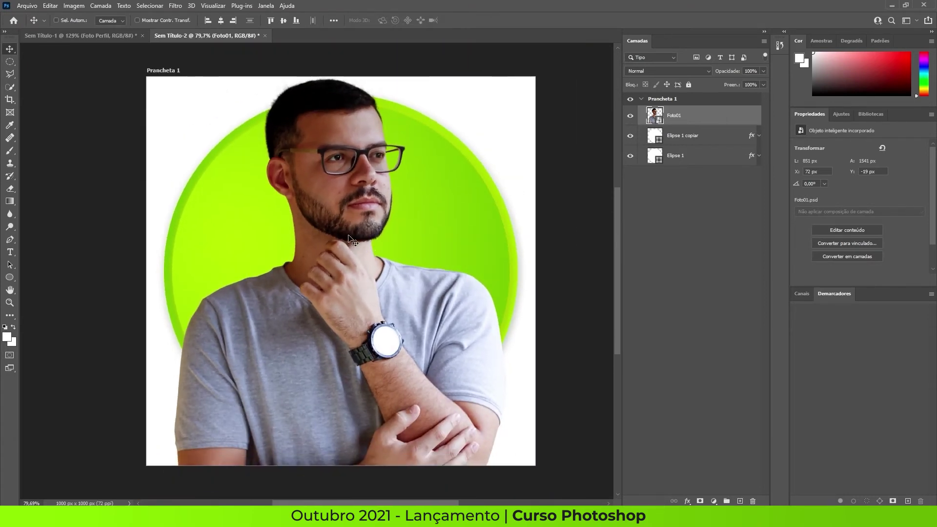
pyautogui.keyDown('ctrl'); pyautogui.click(657, 138); pyautogui.keyUp('ctrl')
pyautogui.hotkey('ctrl', 'd')
pyautogui.keyDown('ctrl'); pyautogui.click(656, 137); pyautogui.keyUp('ctrl')
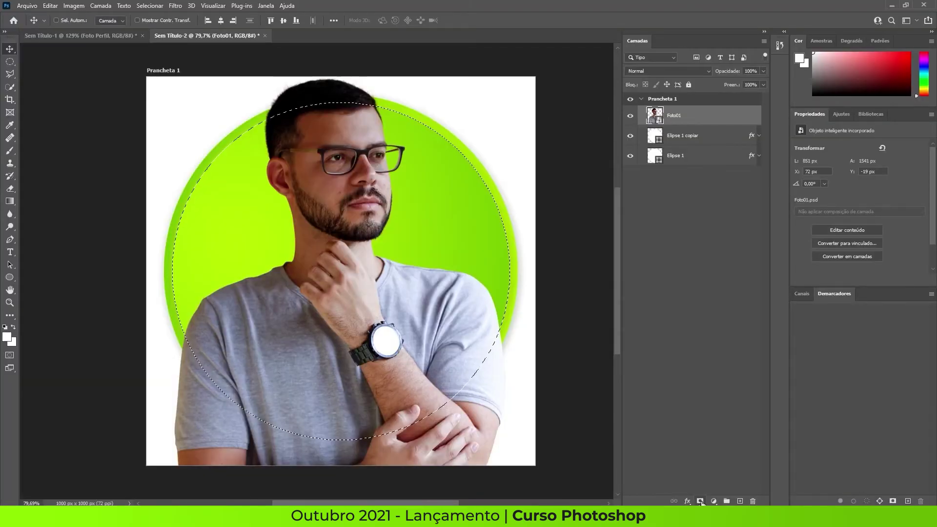
pyautogui.click(700, 501)
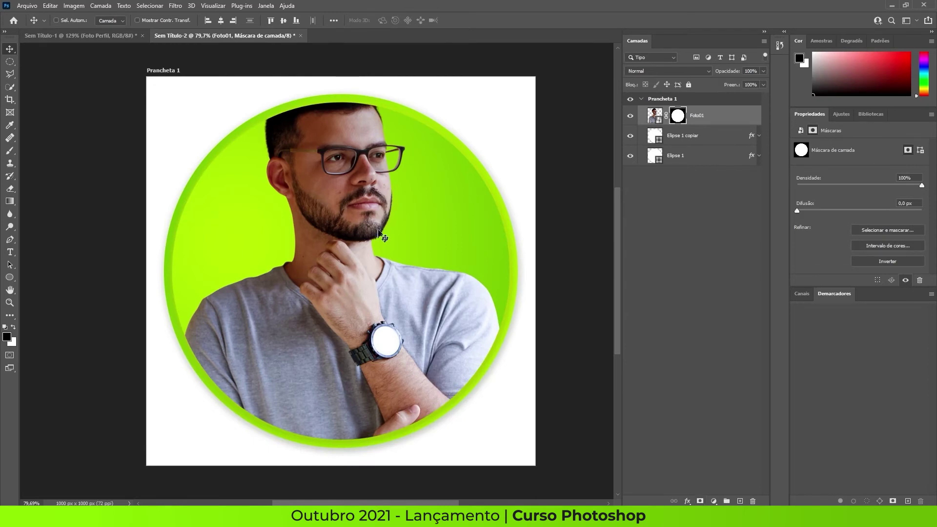
# - Paint white with the Brush on the Foto01 mask over the cropped hair to restore the head above the circle
pyautogui.scroll(-3, 383, 237)
pyautogui.scroll(2, 346, 195)
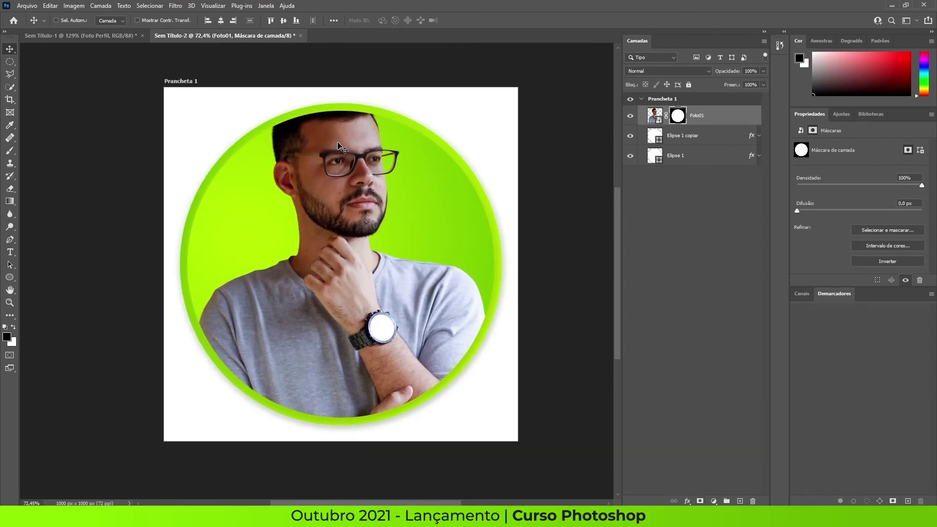
pyautogui.scroll(3, 342, 147)
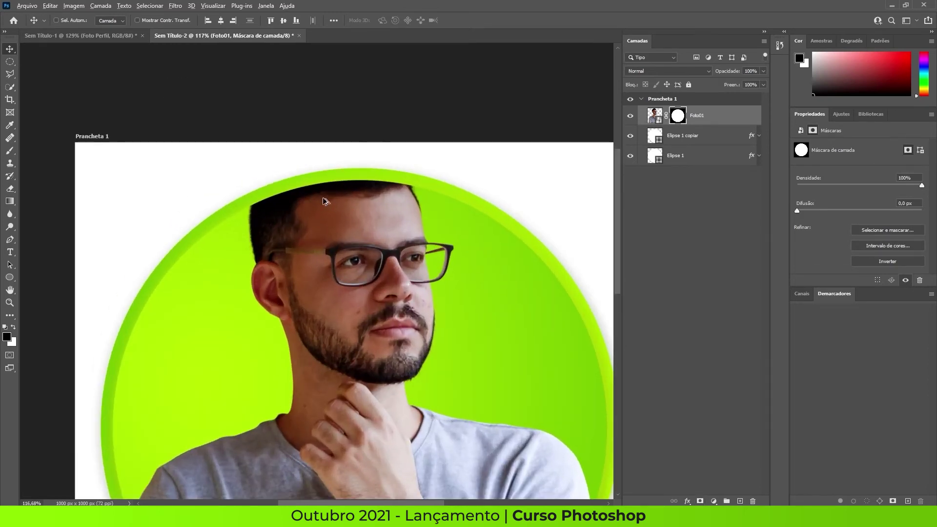
pyautogui.scroll(3, 325, 200)
pyautogui.scroll(-2, 278, 237)
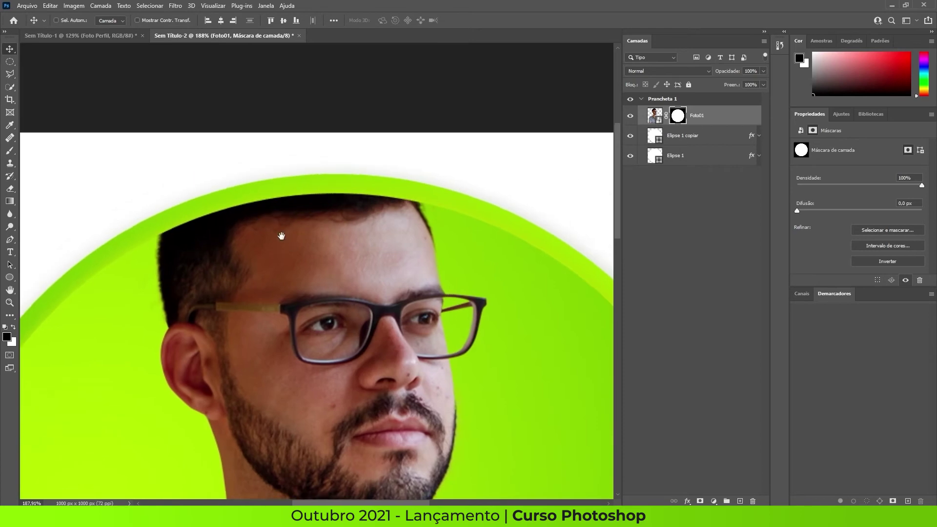
pyautogui.scroll(2, 329, 234)
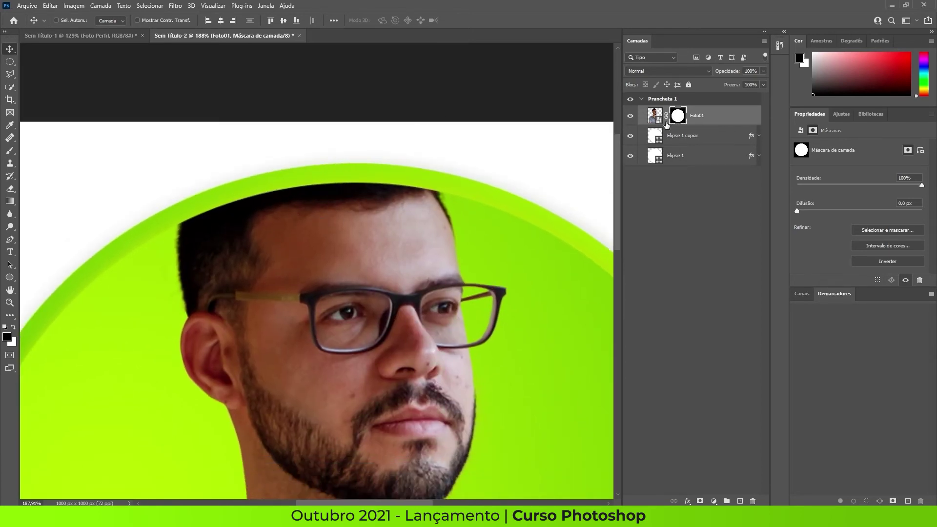
pyautogui.click(9, 150)
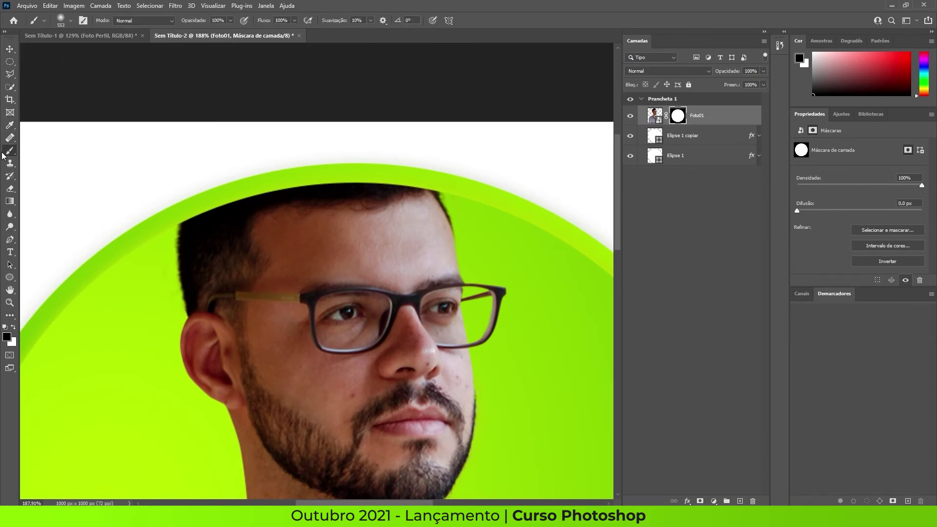
pyautogui.press('x')
pyautogui.moveTo(344, 203)
pyautogui.mouseDown()
pyautogui.moveTo(185, 208)
pyautogui.moveTo(202, 213)
pyautogui.moveTo(294, 181)
pyautogui.moveTo(449, 188)
pyautogui.moveTo(313, 182)
pyautogui.moveTo(252, 148)
pyautogui.moveTo(355, 136)
pyautogui.mouseUp()
pyautogui.hotkey('ctrl', 'z')
pyautogui.moveTo(300, 178); pyautogui.dragTo(253, 177)
pyautogui.moveTo(239, 178)
pyautogui.mouseDown()
pyautogui.moveTo(188, 209)
pyautogui.moveTo(390, 135)
pyautogui.moveTo(393, 218)
pyautogui.mouseUp()
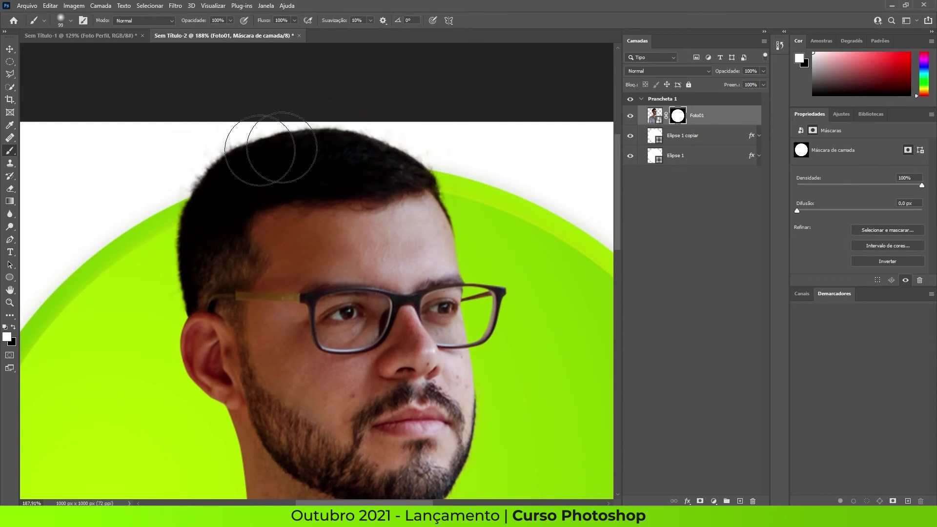
# - Examine the masked portrait at several zoom levels, checking the restored hair and the man's edges against the green circle
pyautogui.keyDown('alt'); pyautogui.scroll(-6, 371, 259); pyautogui.keyUp('alt')
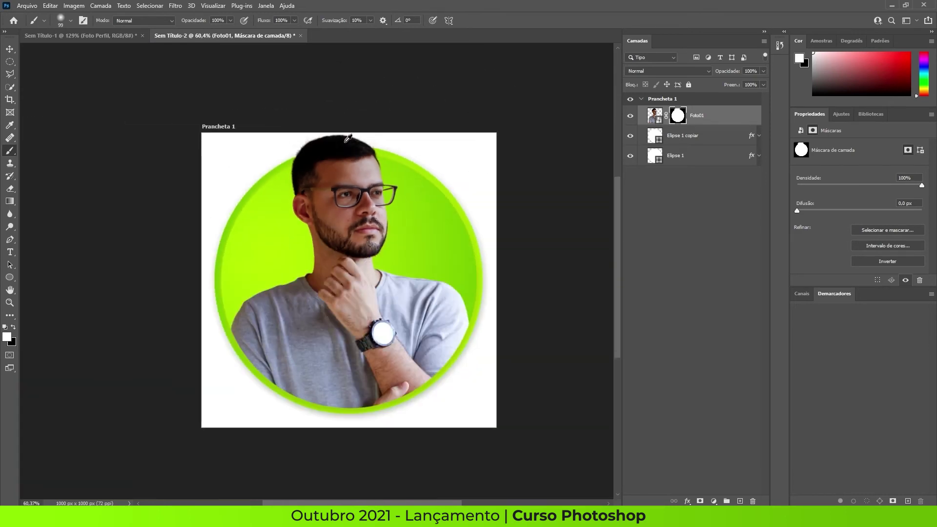
pyautogui.keyDown('alt'); pyautogui.scroll(3, 371, 259); pyautogui.keyUp('alt')
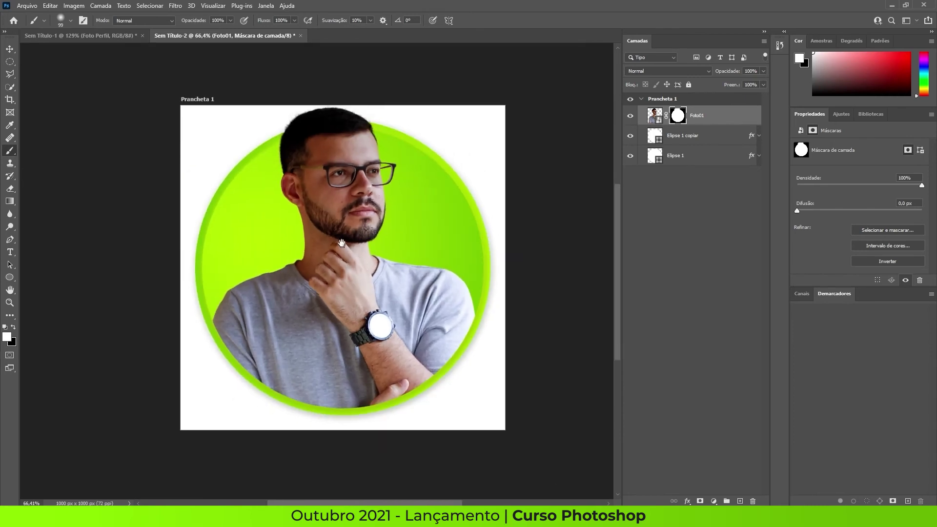
pyautogui.scroll(2, 337, 233)
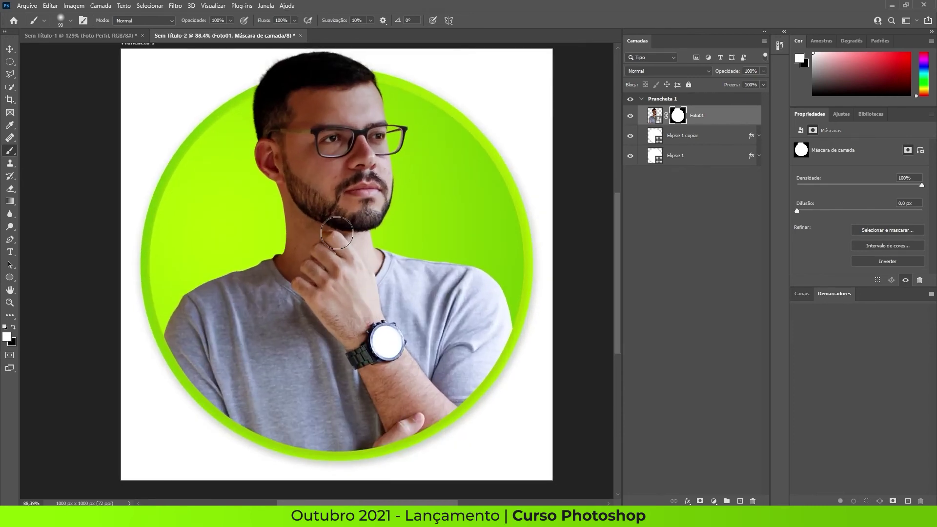
pyautogui.scroll(4, 336, 233)
pyautogui.scroll(-5, 302, 230)
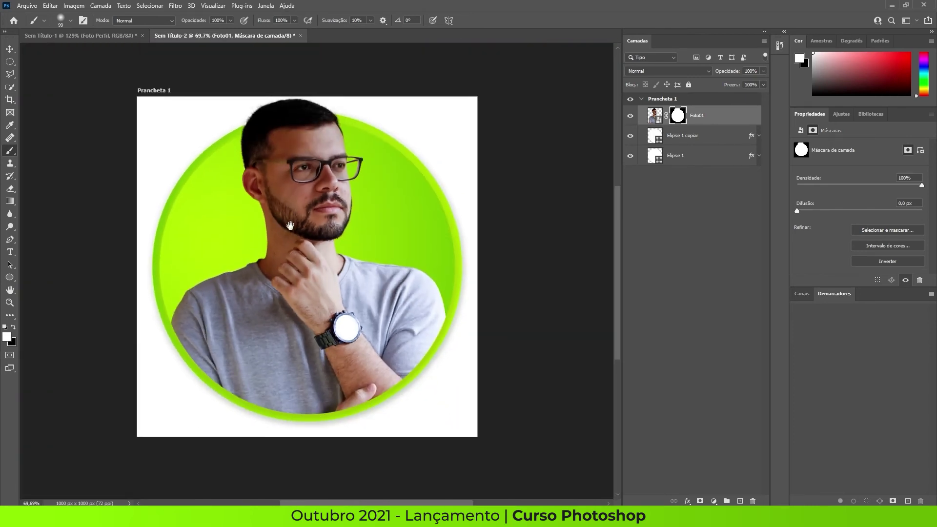
pyautogui.moveTo(290, 225); pyautogui.dragTo(290, 242)
pyautogui.keyDown('alt'); pyautogui.scroll(5, 238, 264); pyautogui.keyUp('alt')
pyautogui.moveTo(349, 225); pyautogui.dragTo(320, 219)
pyautogui.keyDown('alt'); pyautogui.scroll(-3, 310, 225); pyautogui.keyUp('alt')
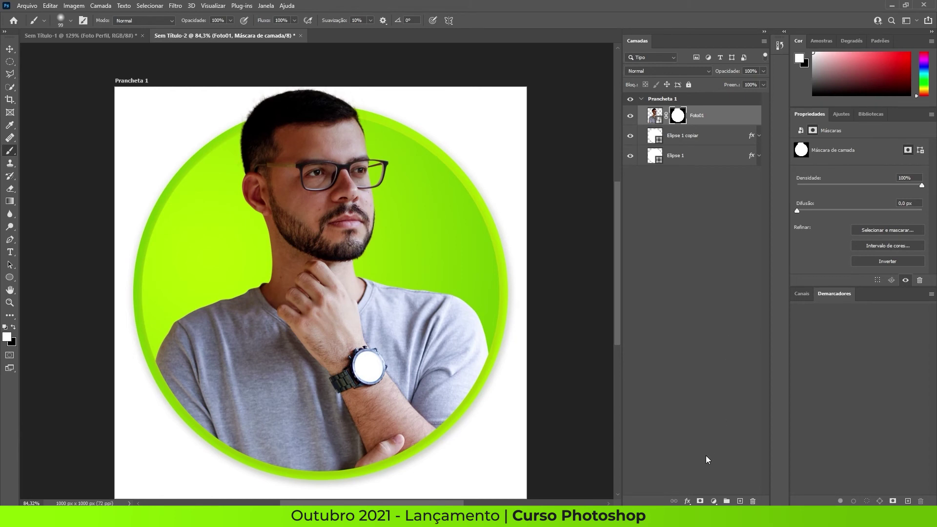
# - Add a Hue/Saturation adjustment layer above Foto01, turn on Colorize and clip it to the photo
pyautogui.click(714, 501)
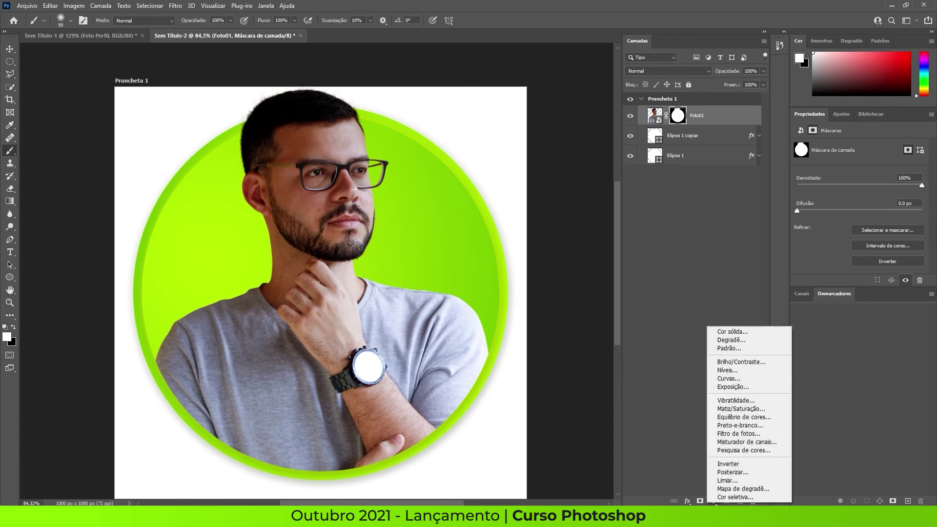
pyautogui.click(759, 411)
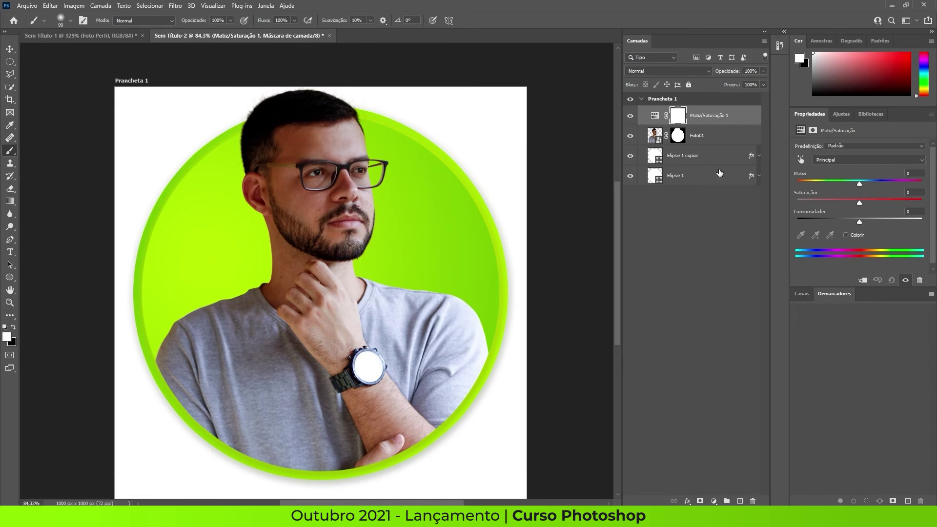
pyautogui.click(845, 235)
pyautogui.press('v')
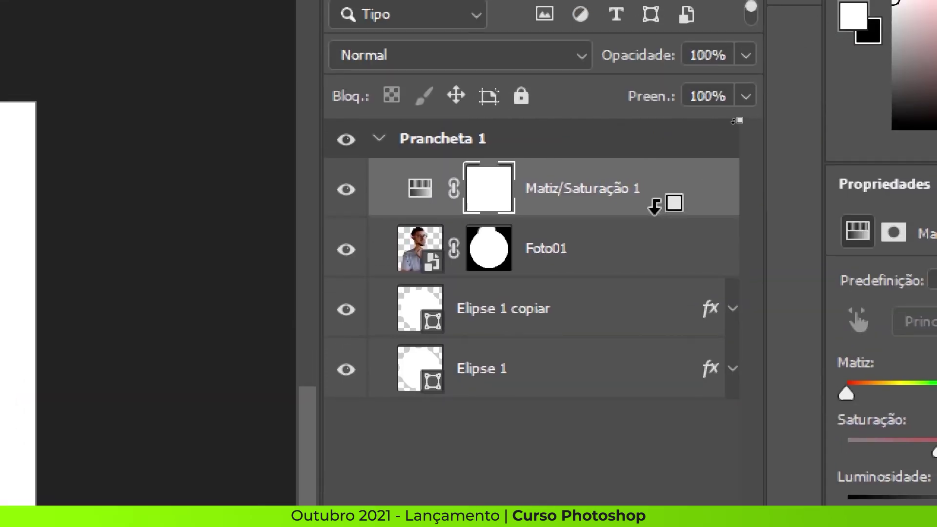
pyautogui.keyDown('alt'); pyautogui.click(655, 205); pyautogui.keyUp('alt')
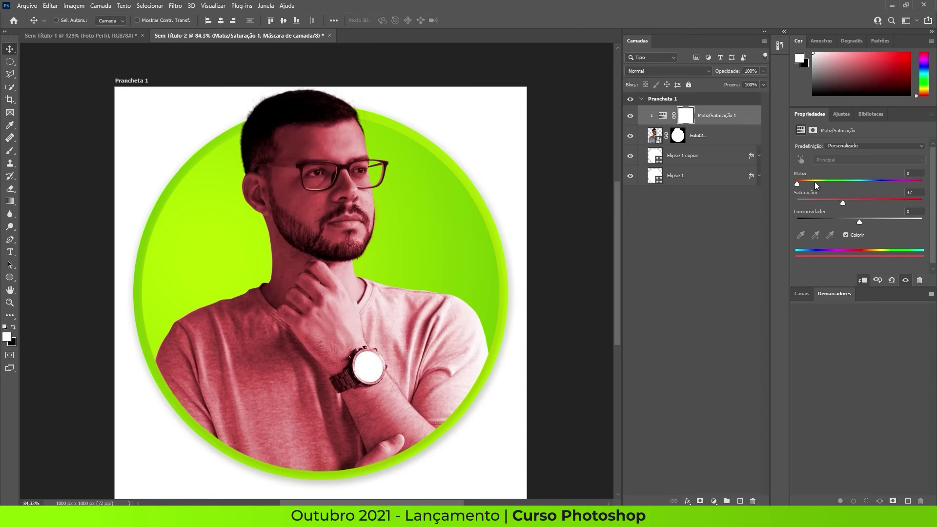
# - Set the adjustment to hue 68, saturation 62 and lightness +38, and invert its mask to black
pyautogui.moveTo(815, 182); pyautogui.dragTo(883, 222)
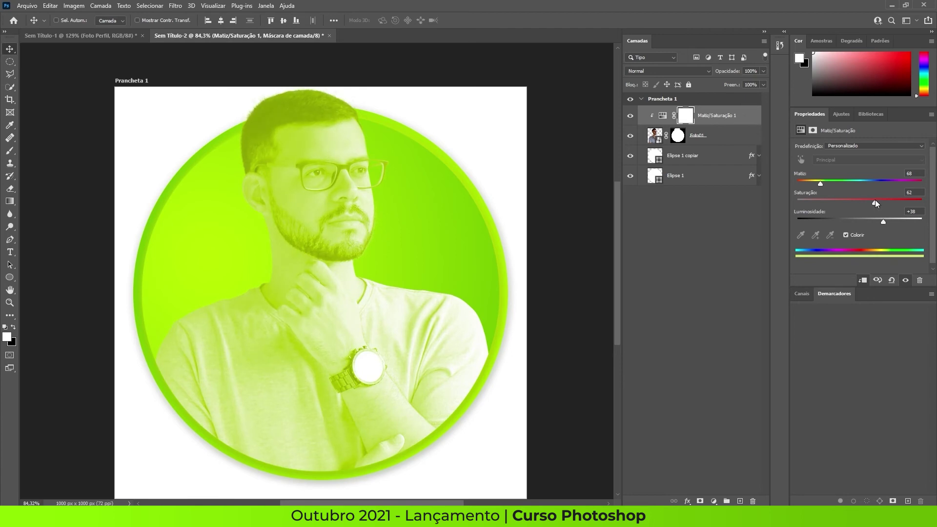
pyautogui.click(685, 115)
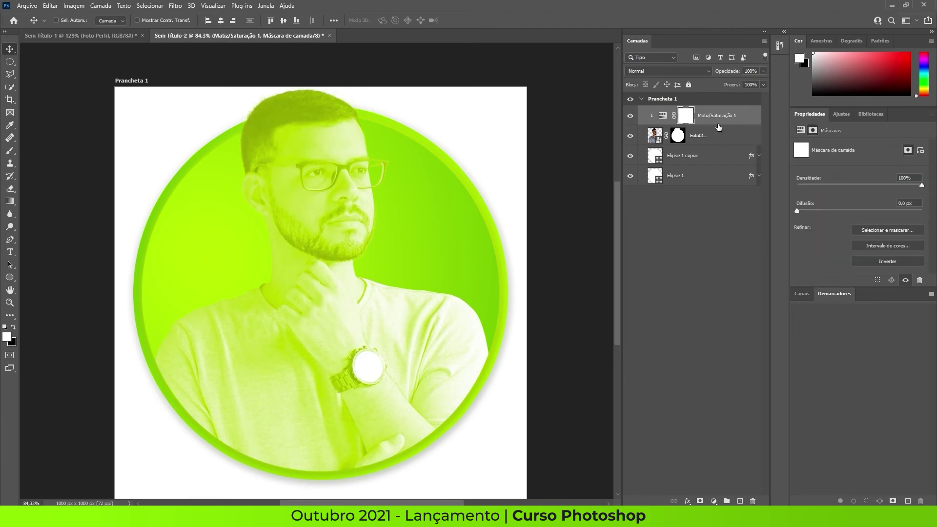
pyautogui.hotkey('ctrl', 'i')
# - Paint white with a small soft brush on the Hue/Saturation mask along the man's back-side outline, covering shoulder, neck and hair edges
pyautogui.scroll(3, 301, 281)
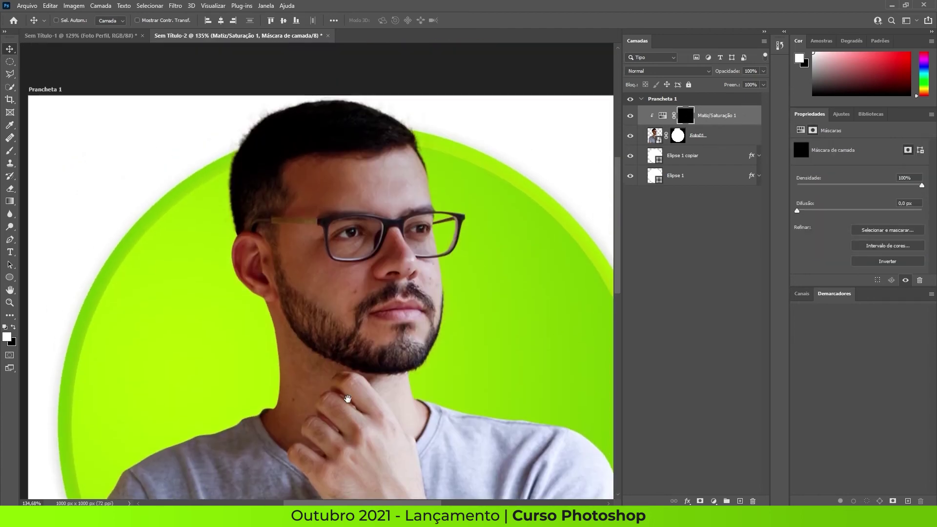
pyautogui.scroll(-3, 369, 151)
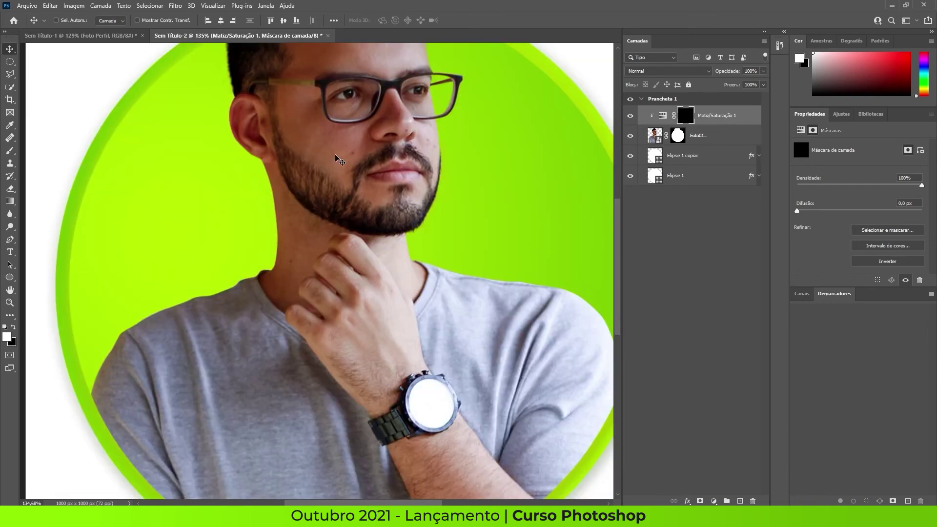
pyautogui.press('b')
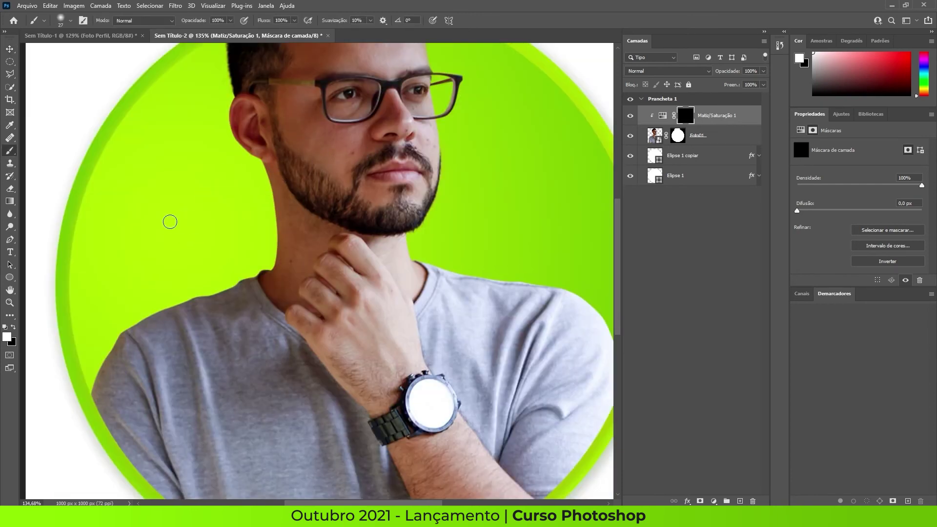
pyautogui.press('x')
pyautogui.press('x')
pyautogui.moveTo(249, 270)
pyautogui.mouseDown()
pyautogui.moveTo(193, 291)
pyautogui.moveTo(235, 278)
pyautogui.moveTo(195, 299)
pyautogui.moveTo(213, 296)
pyautogui.mouseUp()
pyautogui.press(']')
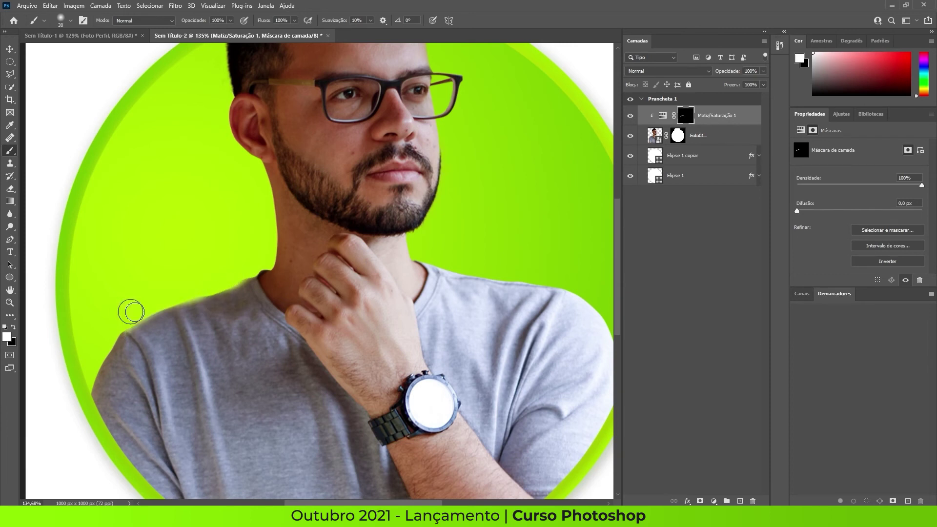
pyautogui.moveTo(219, 291)
pyautogui.mouseDown()
pyautogui.moveTo(150, 315)
pyautogui.moveTo(180, 293)
pyautogui.moveTo(224, 280)
pyautogui.moveTo(114, 337)
pyautogui.moveTo(266, 263)
pyautogui.moveTo(274, 225)
pyautogui.moveTo(246, 164)
pyautogui.moveTo(272, 204)
pyautogui.moveTo(253, 166)
pyautogui.moveTo(269, 211)
pyautogui.moveTo(268, 261)
pyautogui.moveTo(205, 281)
pyautogui.mouseUp()
# - Enlarge the brush to 330 px and dab the mask beside the neck to spread a soft green light
pyautogui.scroll(-5, 203, 239)
pyautogui.scroll(-4, 202, 239)
pyautogui.scroll(5, 213, 234)
pyautogui.keyDown('alt'); pyautogui.rightClick(197, 313); pyautogui.keyUp('alt')
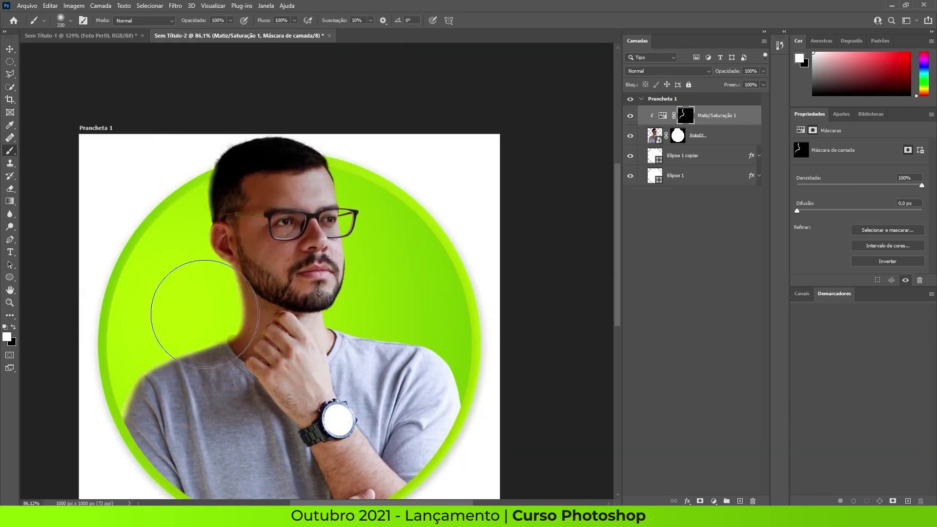
pyautogui.scroll(-1, 154, 288)
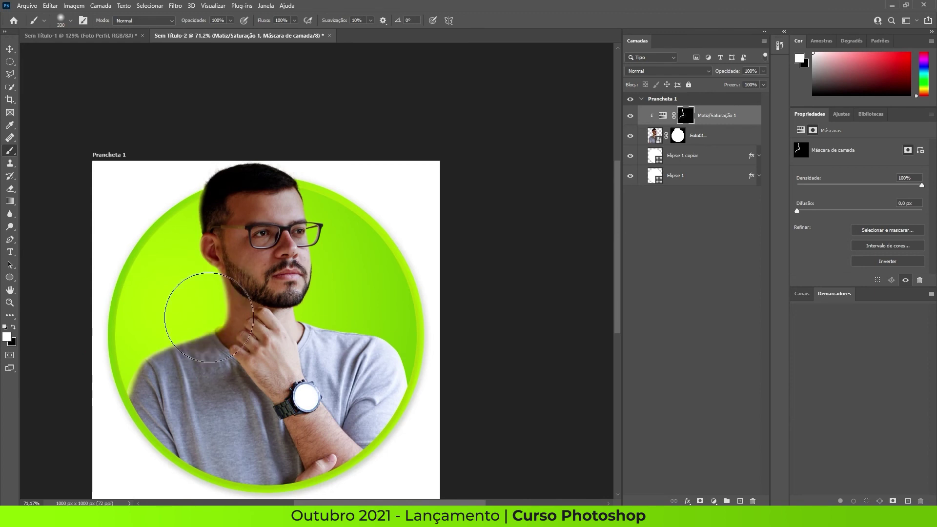
pyautogui.click(188, 311)
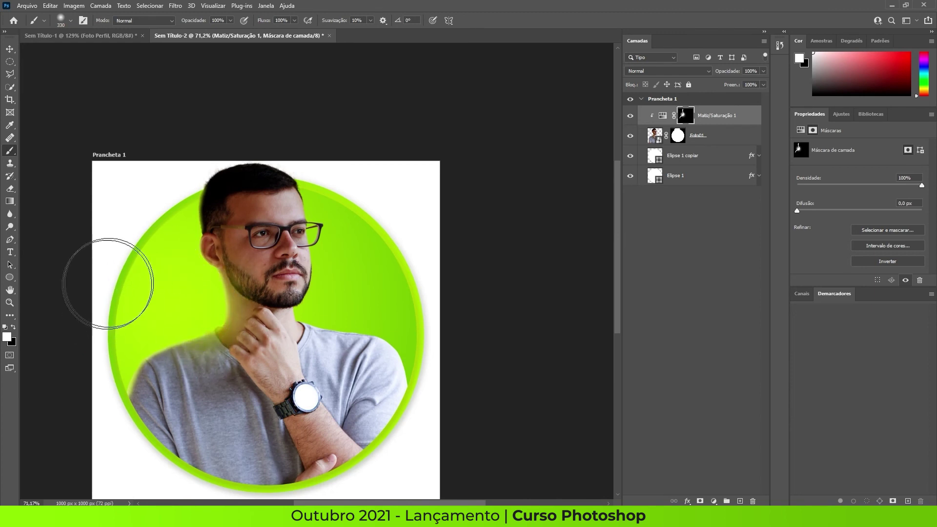
# - Compare the portrait with and without the Hue/Saturation layer, leave the layer visible and view the whole artboard
pyautogui.scroll(-1, 251, 249)
pyautogui.scroll(1, 251, 249)
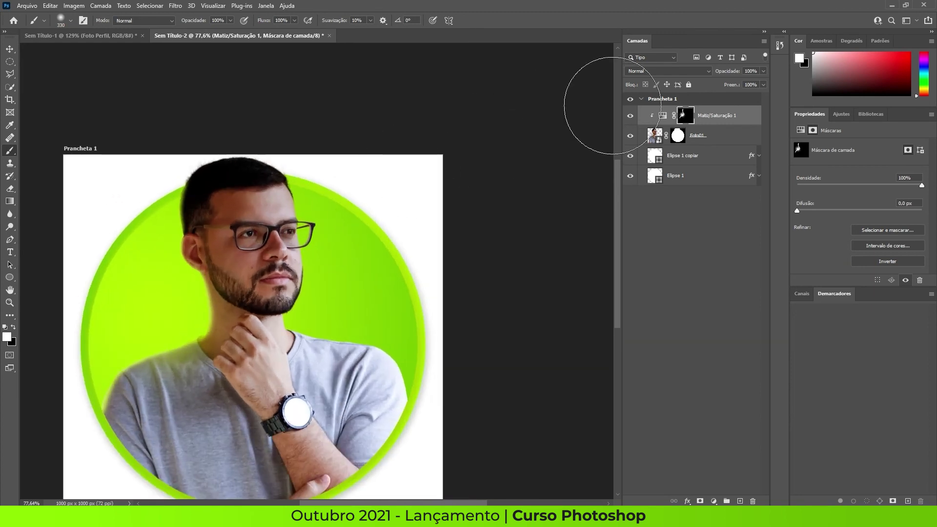
pyautogui.click(630, 115)
pyautogui.click(630, 115)
pyautogui.click(630, 116)
pyautogui.click(630, 116)
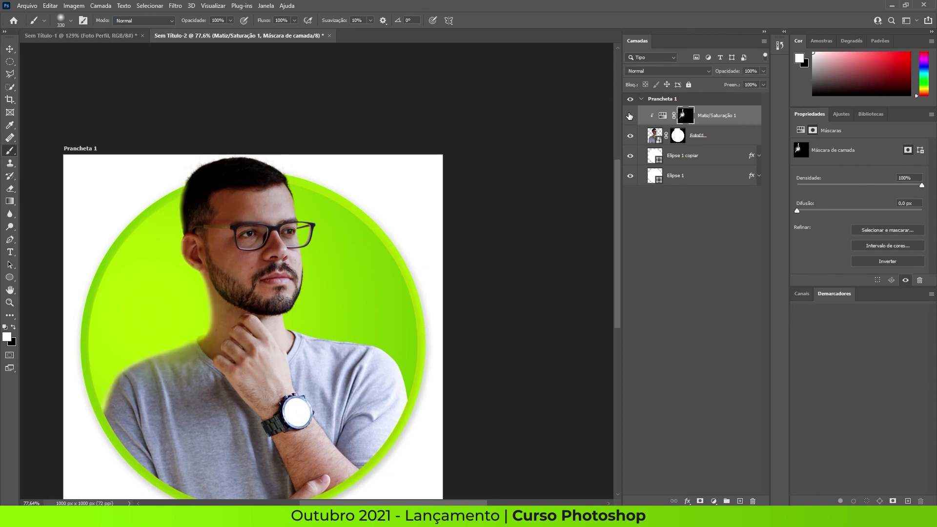
pyautogui.click(630, 116)
pyautogui.click(630, 115)
pyautogui.press('v')
pyautogui.hotkey('ctrl', '0')
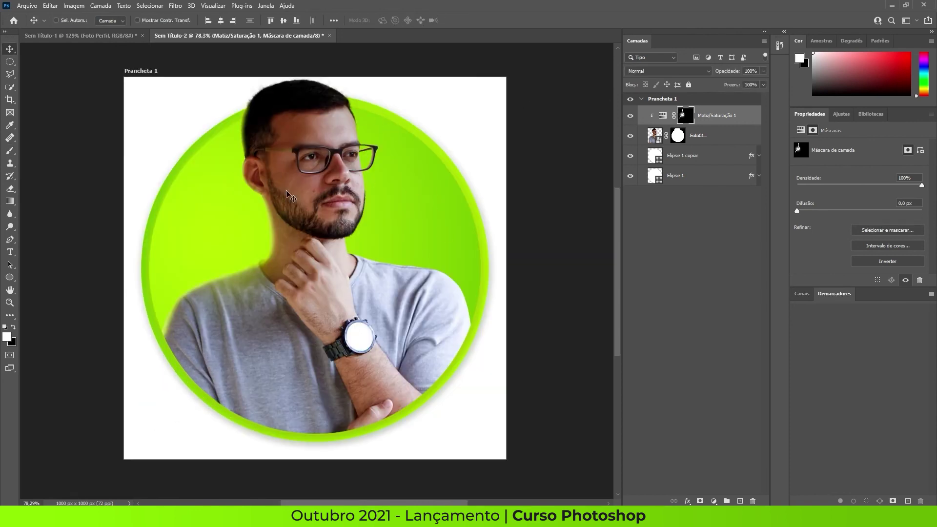
# - Inspect the finished circular portrait up close, from the head to the ring's lower edge, and as a whole
pyautogui.scroll(1, 301, 264)
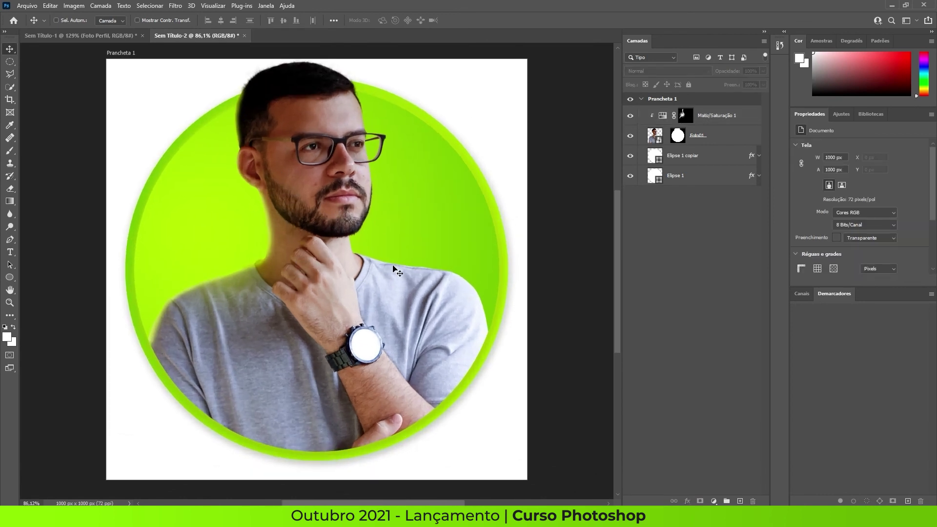
pyautogui.scroll(1, 317, 127)
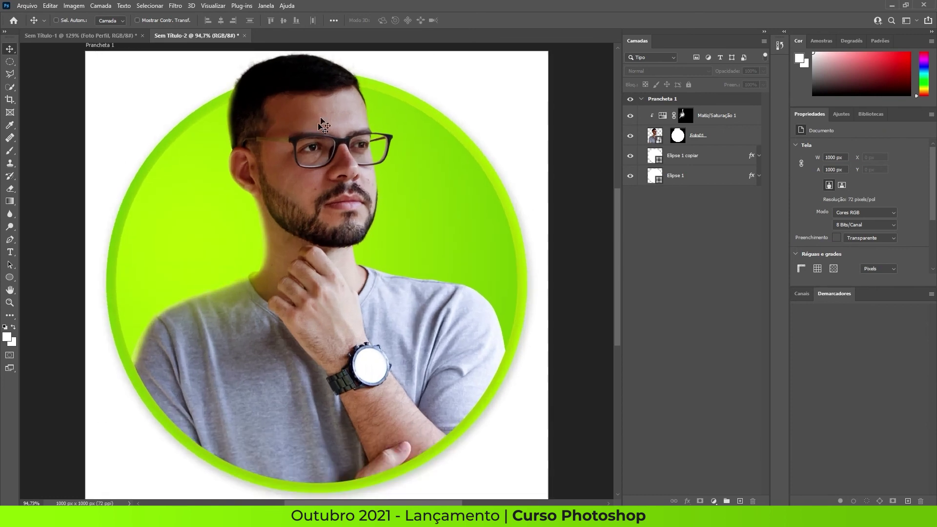
pyautogui.scroll(-2, 410, 349)
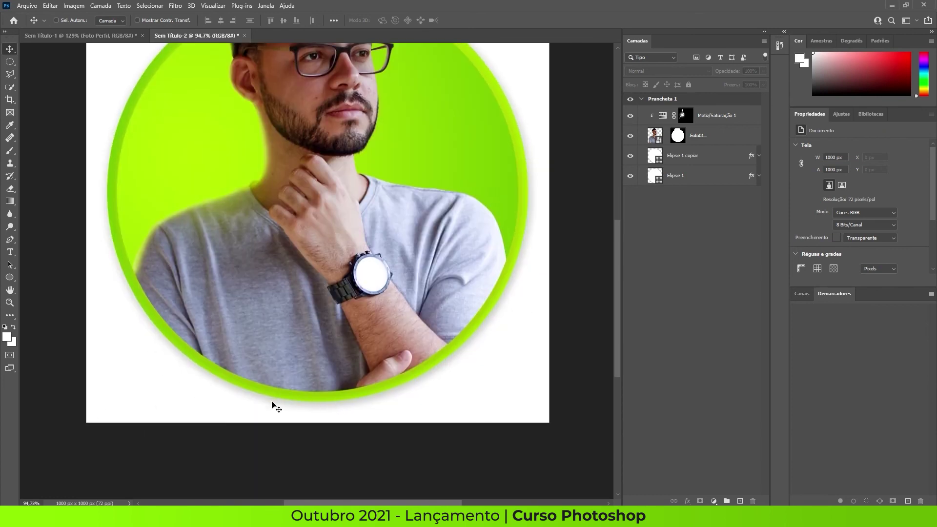
pyautogui.moveTo(459, 274); pyautogui.dragTo(413, 410)
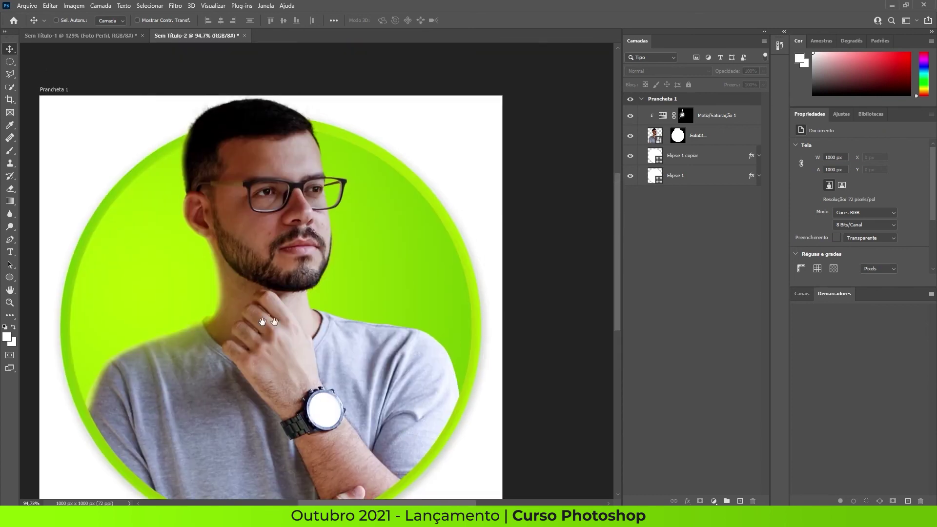
pyautogui.moveTo(268, 322); pyautogui.dragTo(288, 286)
pyautogui.scroll(-3, 288, 286)
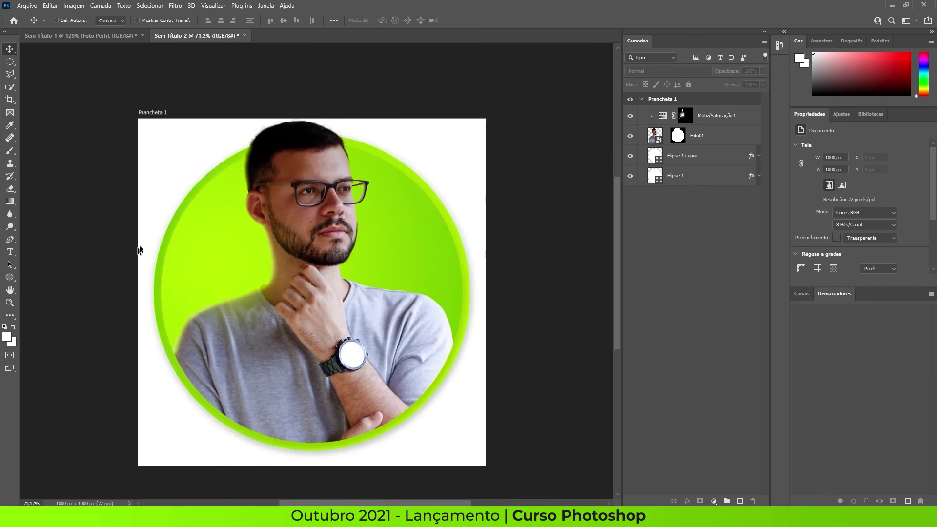
pyautogui.scroll(3, 314, 272)
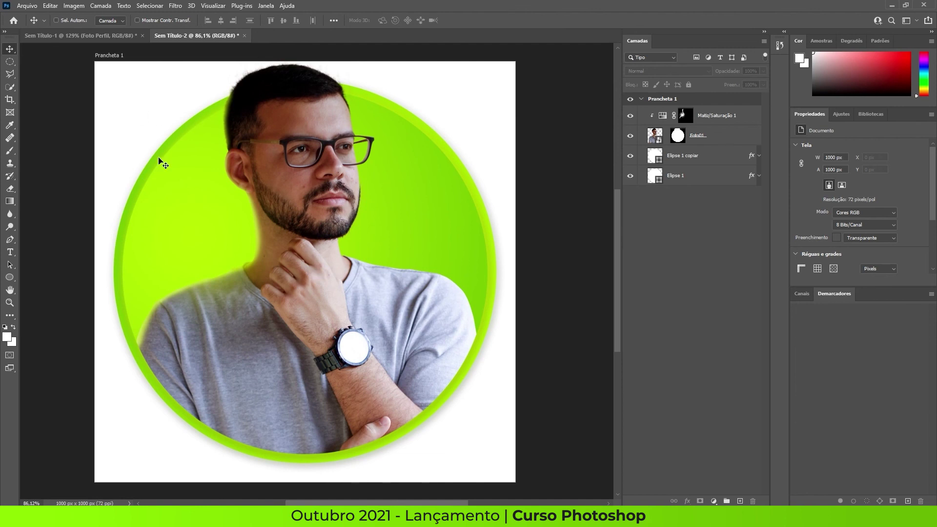
# - Open the artwork in Save for Web (Legacy) and set the export to JPEG with quality 100 and blur 0
pyautogui.click(25, 7)
pyautogui.moveTo(69, 158)
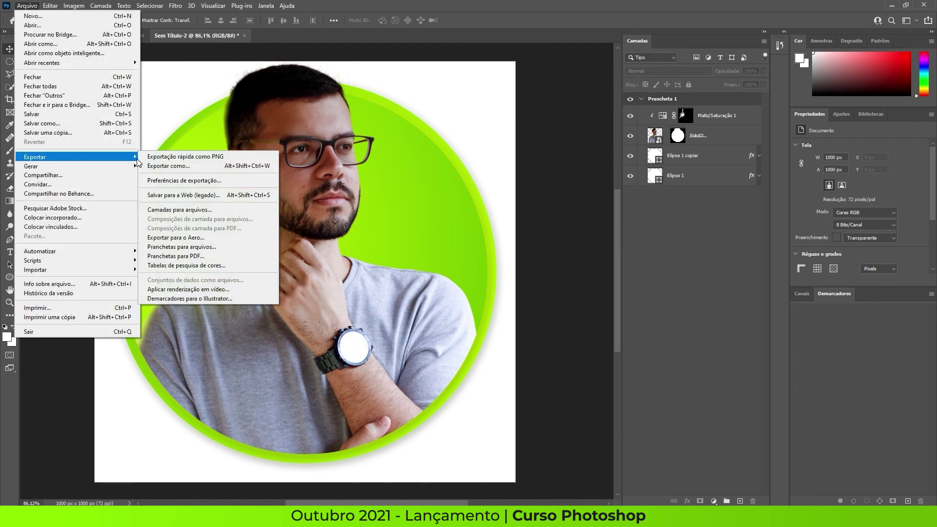
pyautogui.click(202, 197)
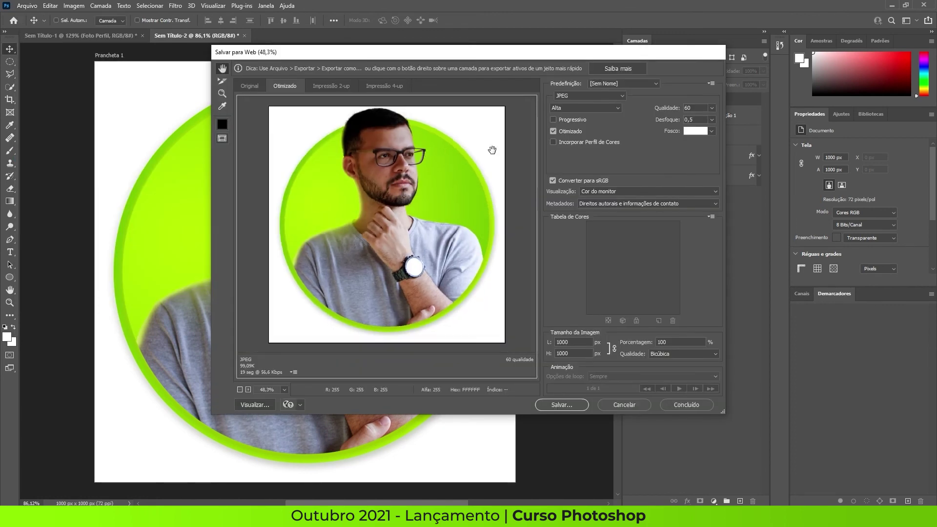
pyautogui.click(588, 96)
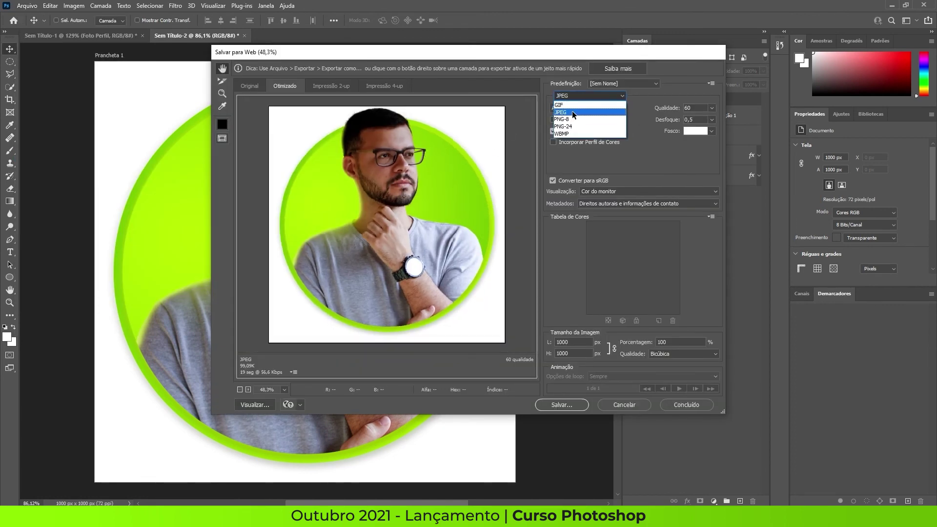
pyautogui.click(572, 112)
pyautogui.click(711, 108)
pyautogui.moveTo(693, 119); pyautogui.dragTo(719, 118)
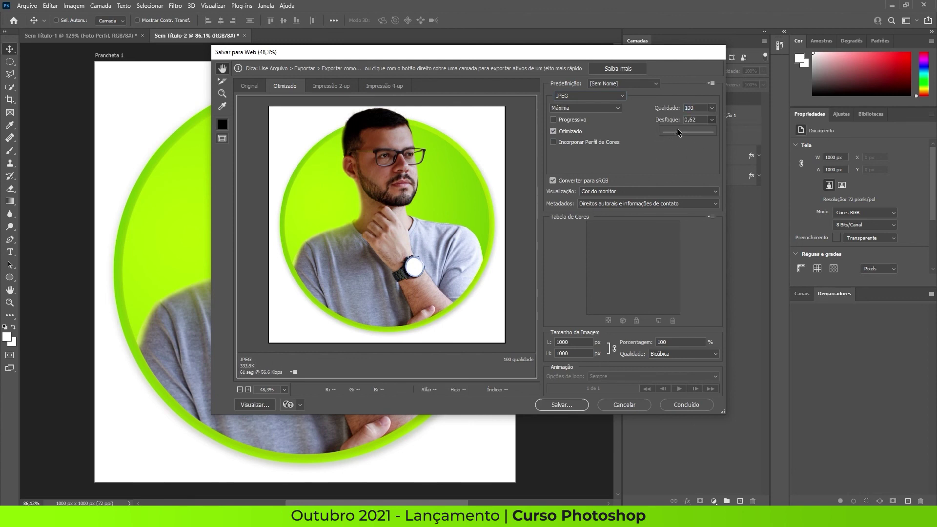
pyautogui.moveTo(678, 132); pyautogui.dragTo(642, 122)
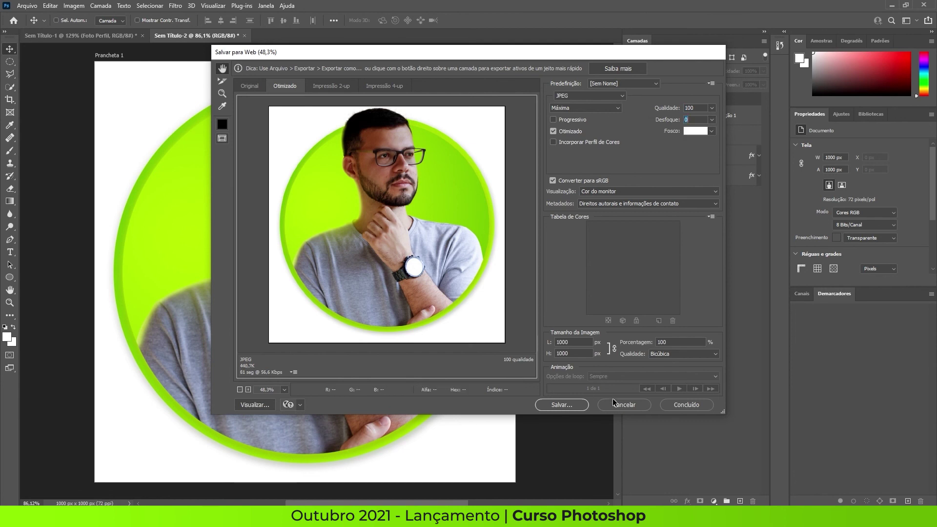